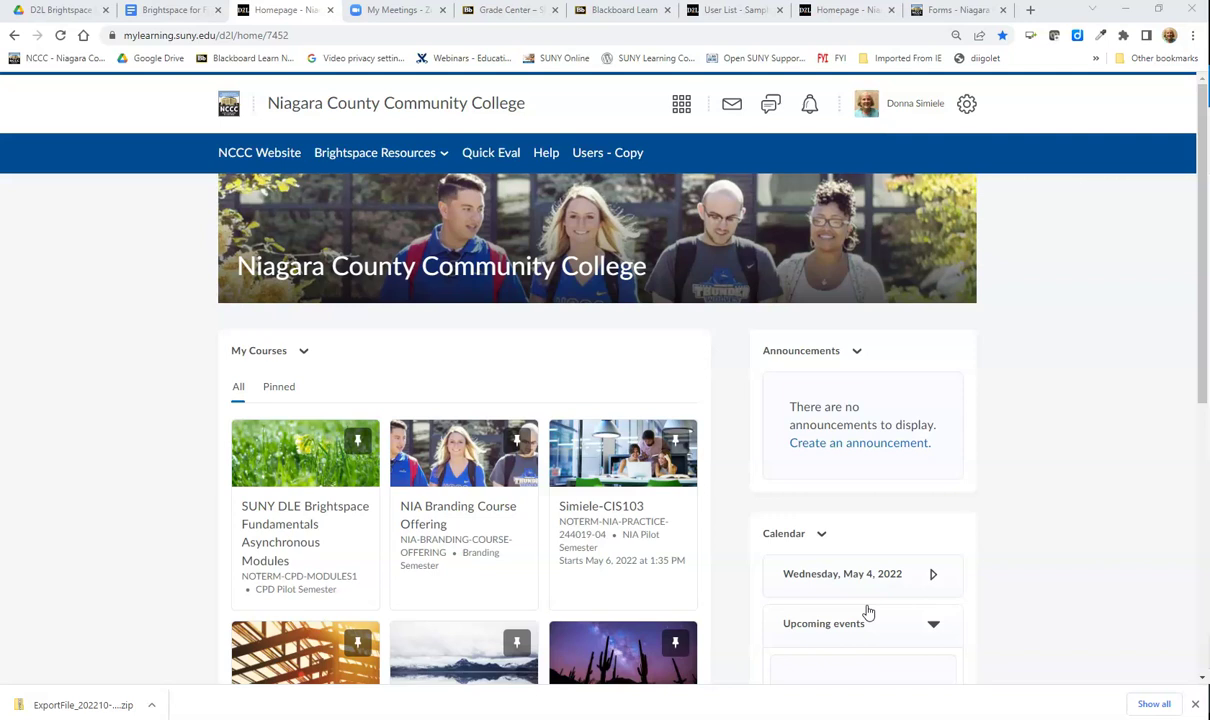
# Open the Simiele-CIS115 course home page from the course selector.
pyautogui.click(679, 104)
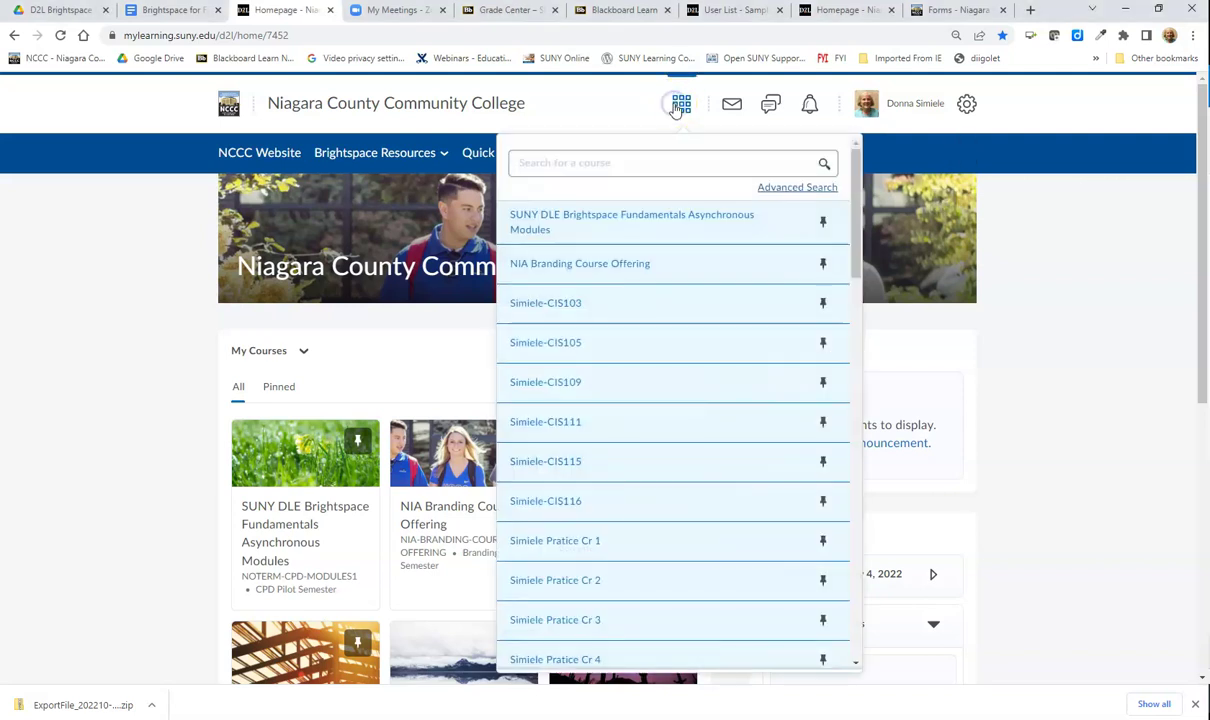
pyautogui.click(563, 462)
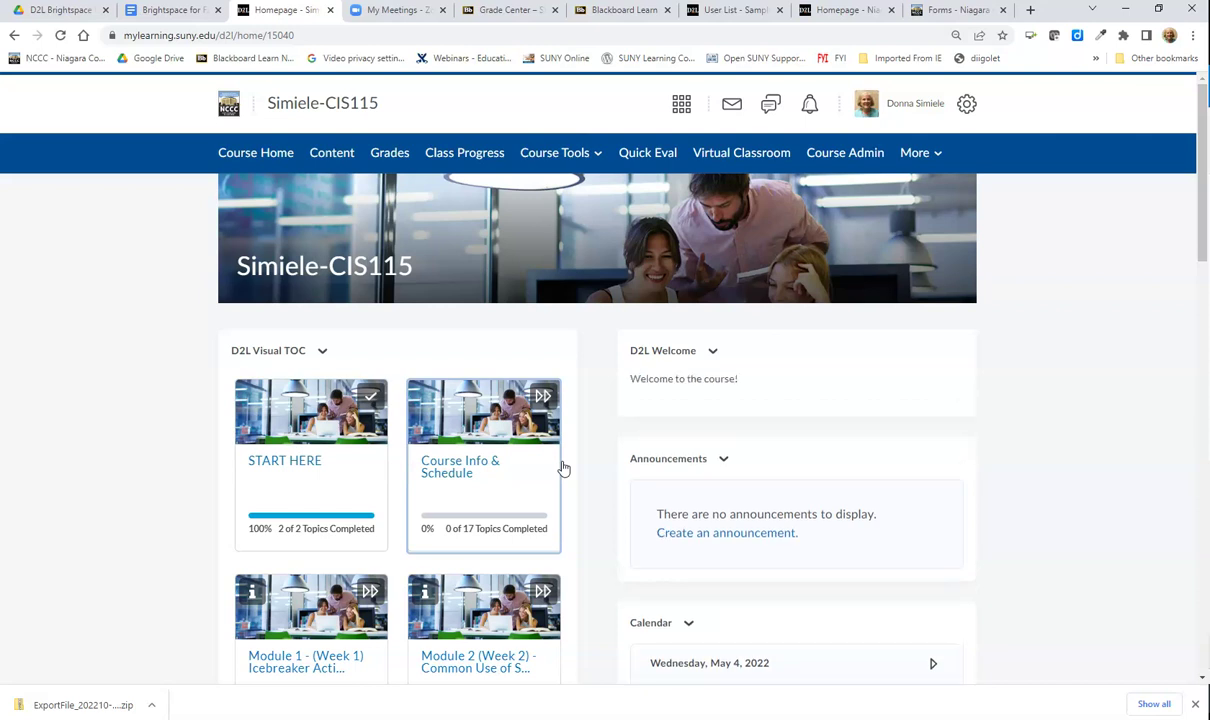
pyautogui.click(548, 475)
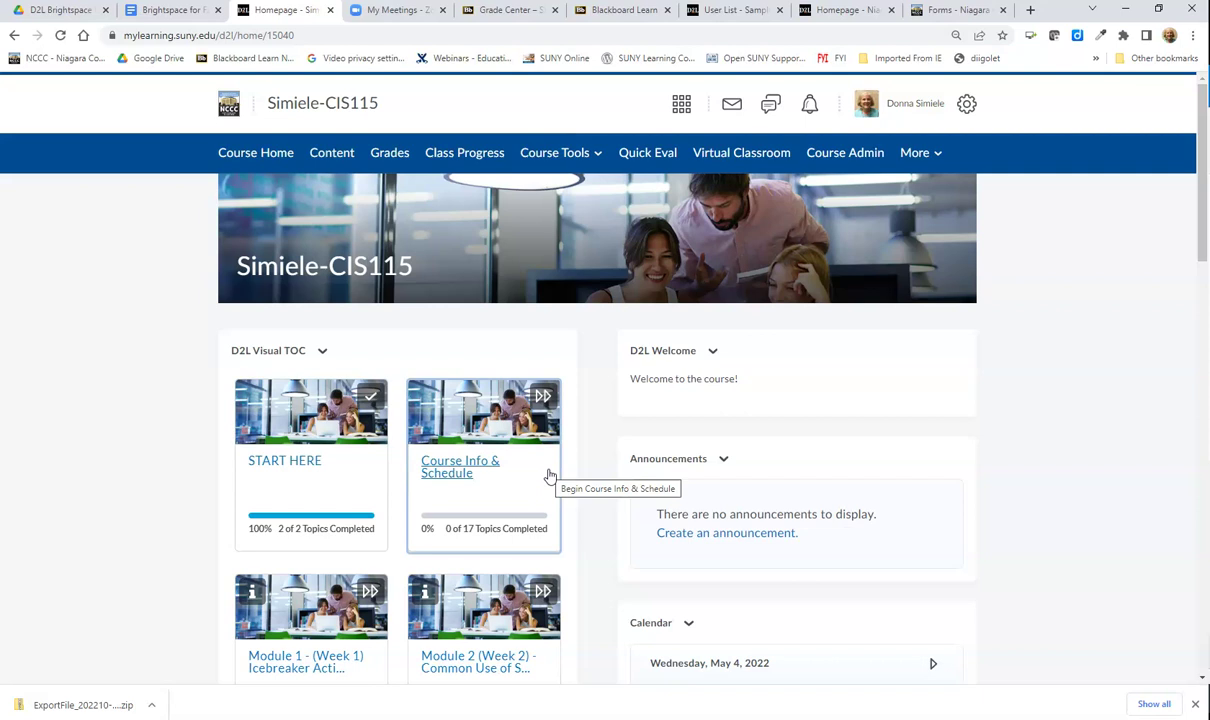
# Show Manage Grades with the Assignments, Discussions and Quizzes categories weighted 40/40/20.
pyautogui.click(387, 157)
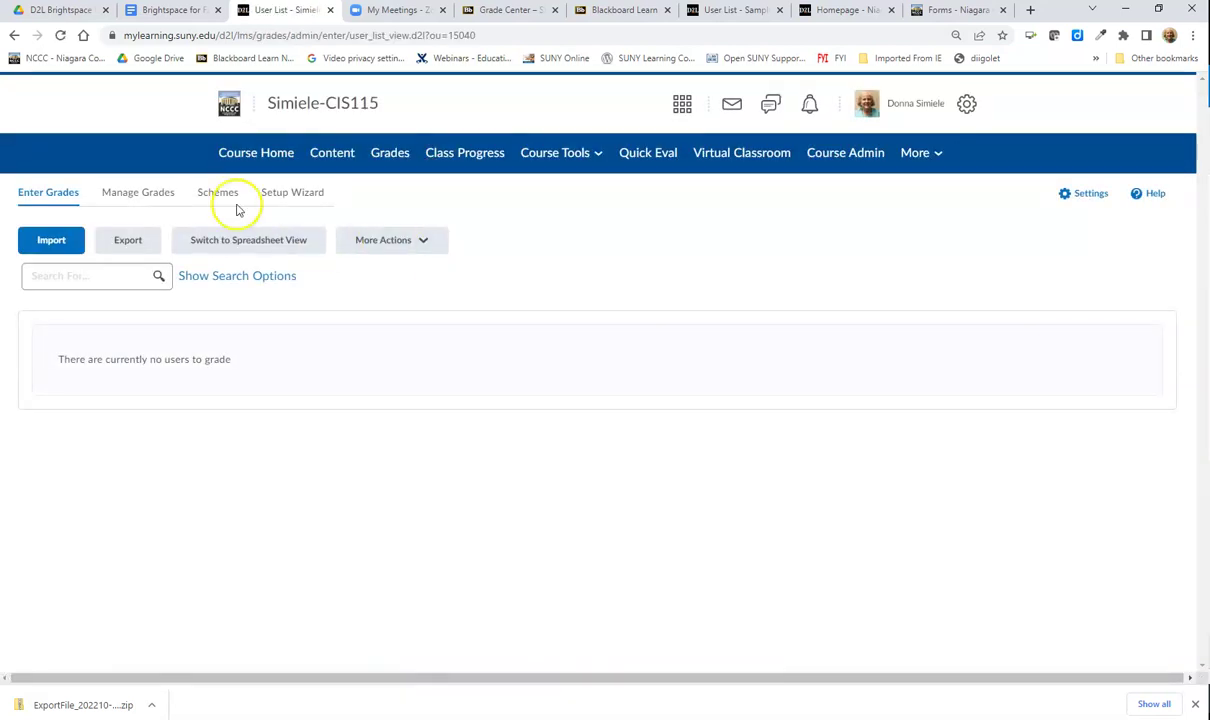
pyautogui.click(127, 194)
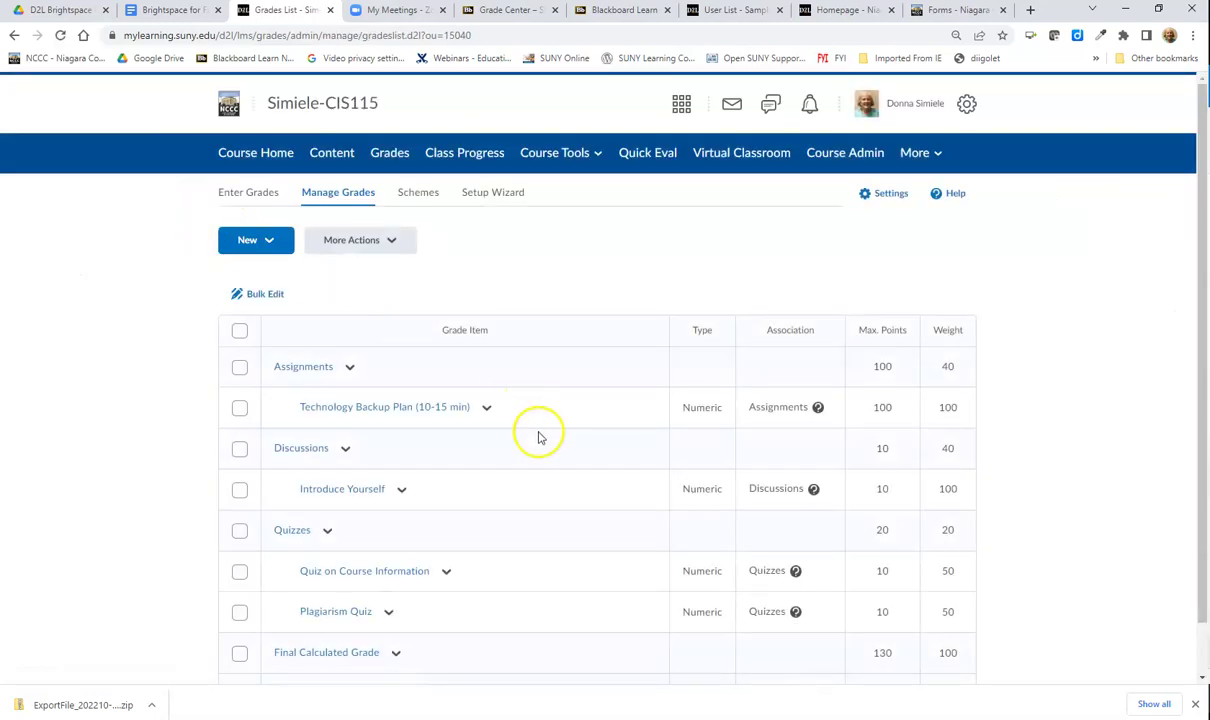
pyautogui.scroll(-1, 538, 440)
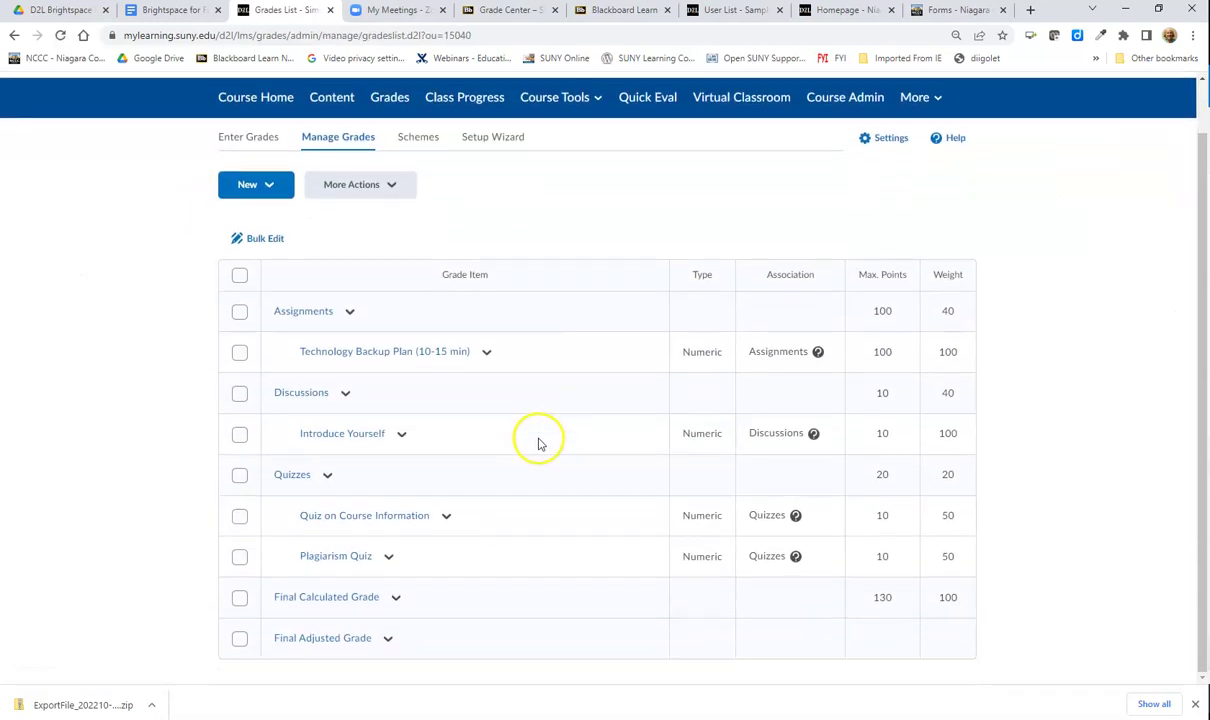
# Go through Course Admin to the CIS115 Assignments list.
pyautogui.click(560, 100)
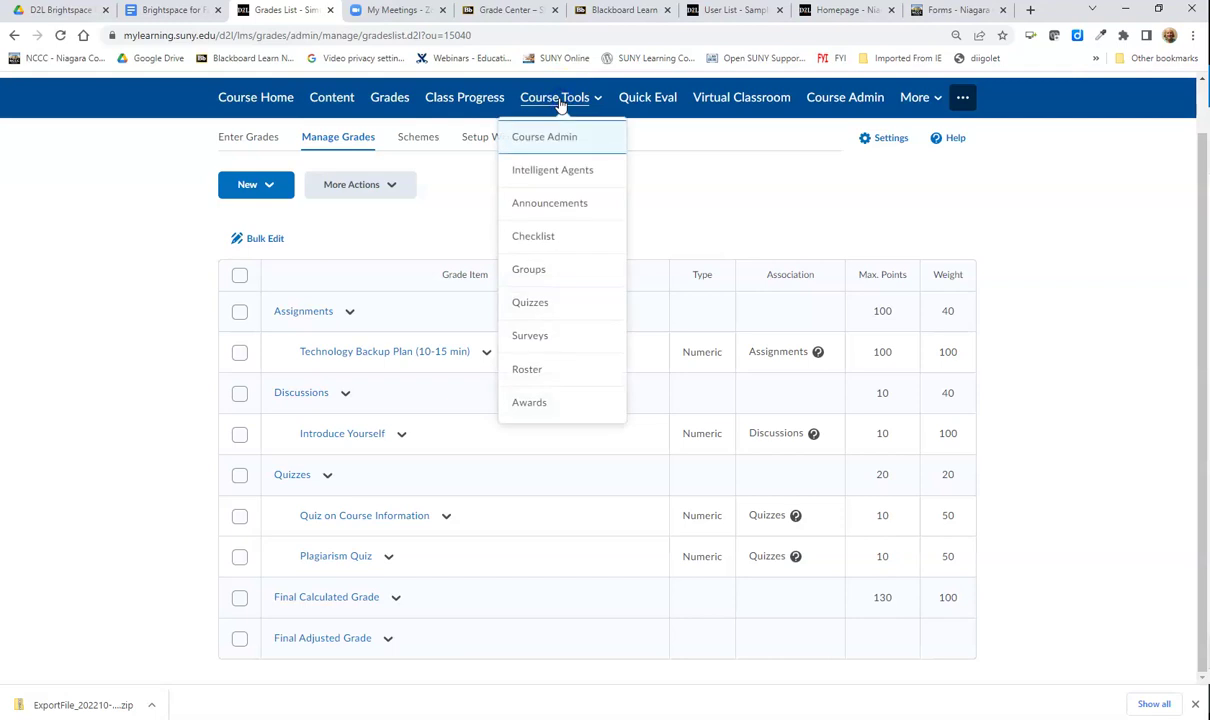
pyautogui.click(537, 139)
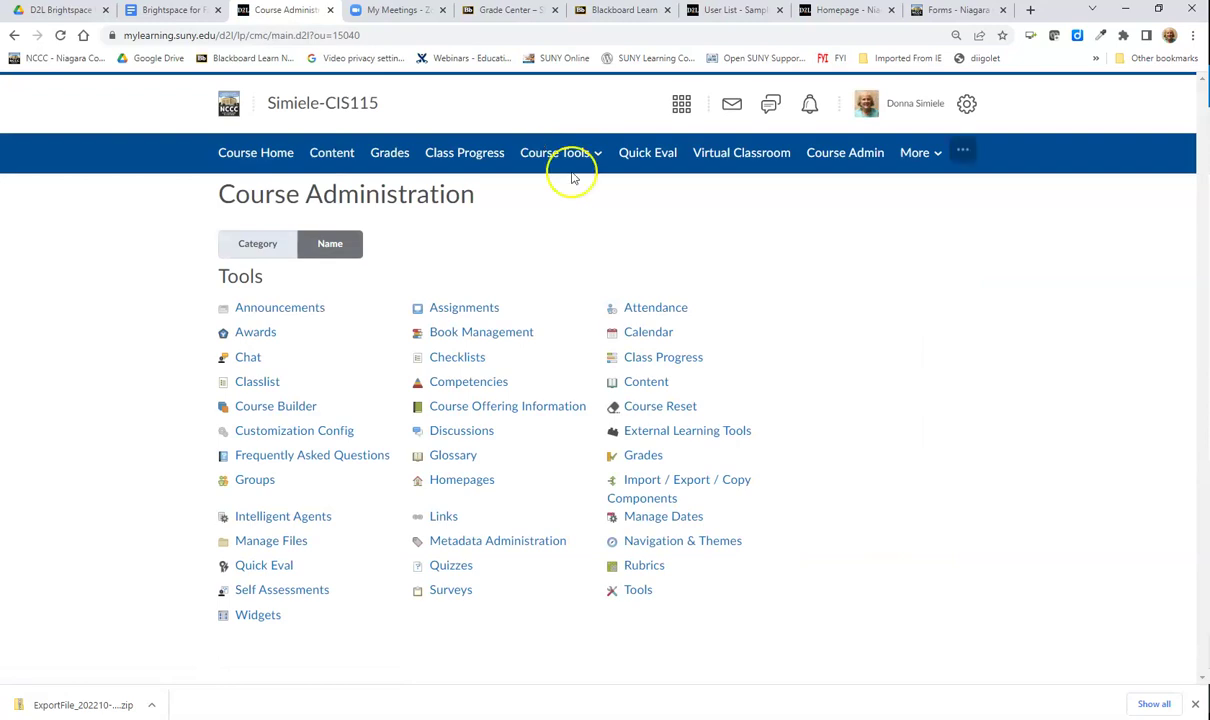
pyautogui.click(466, 309)
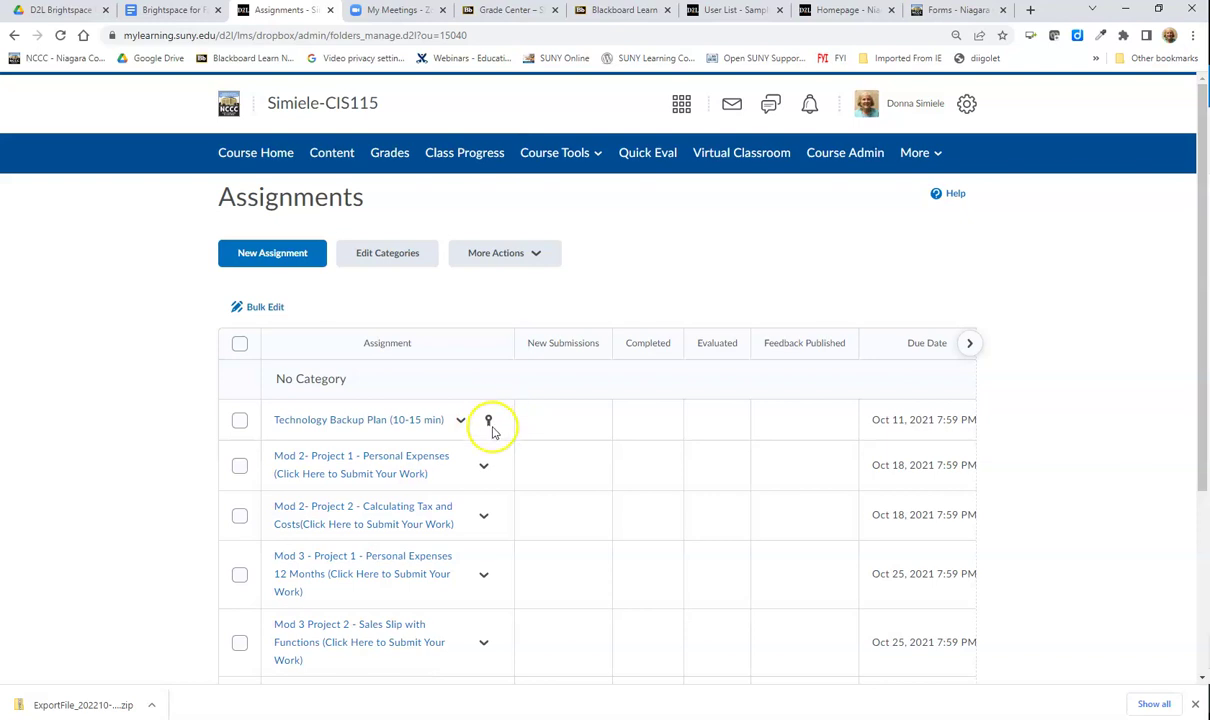
pyautogui.scroll(-2, 500, 470)
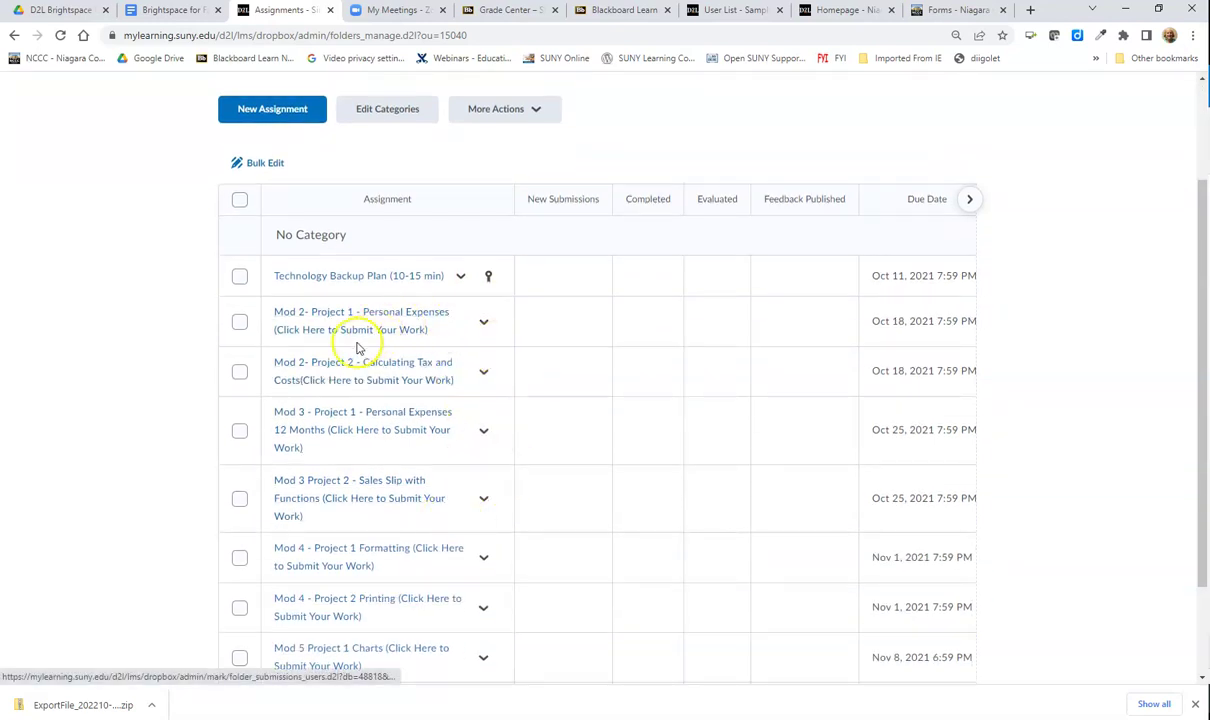
# Edit Mod 2- Project 1 - Personal Expenses to add it to the grade book, and save.
pyautogui.click(483, 322)
pyautogui.click(510, 397)
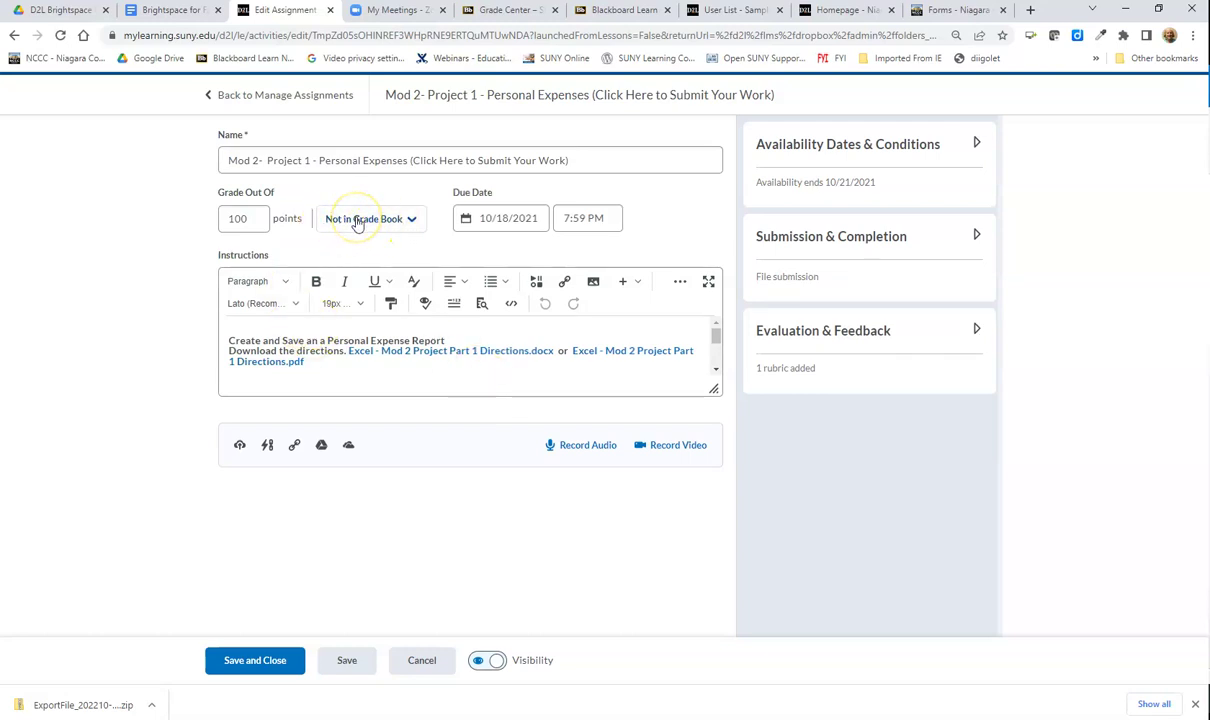
pyautogui.click(357, 222)
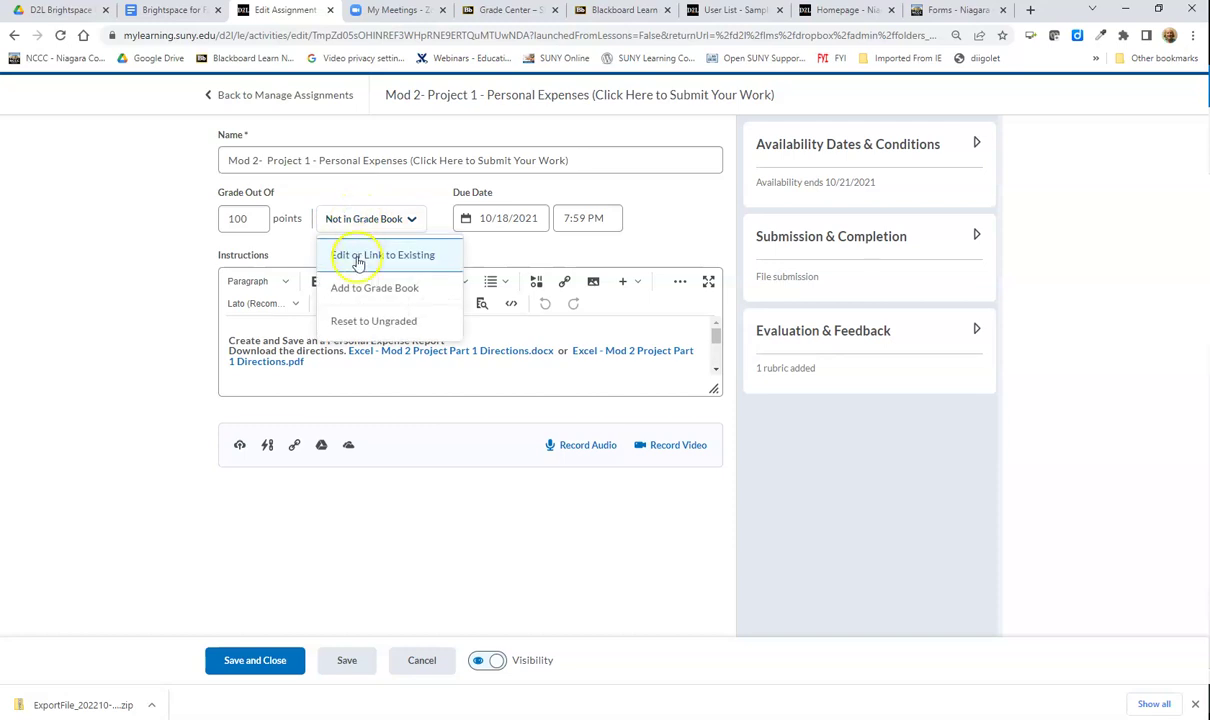
pyautogui.click(351, 290)
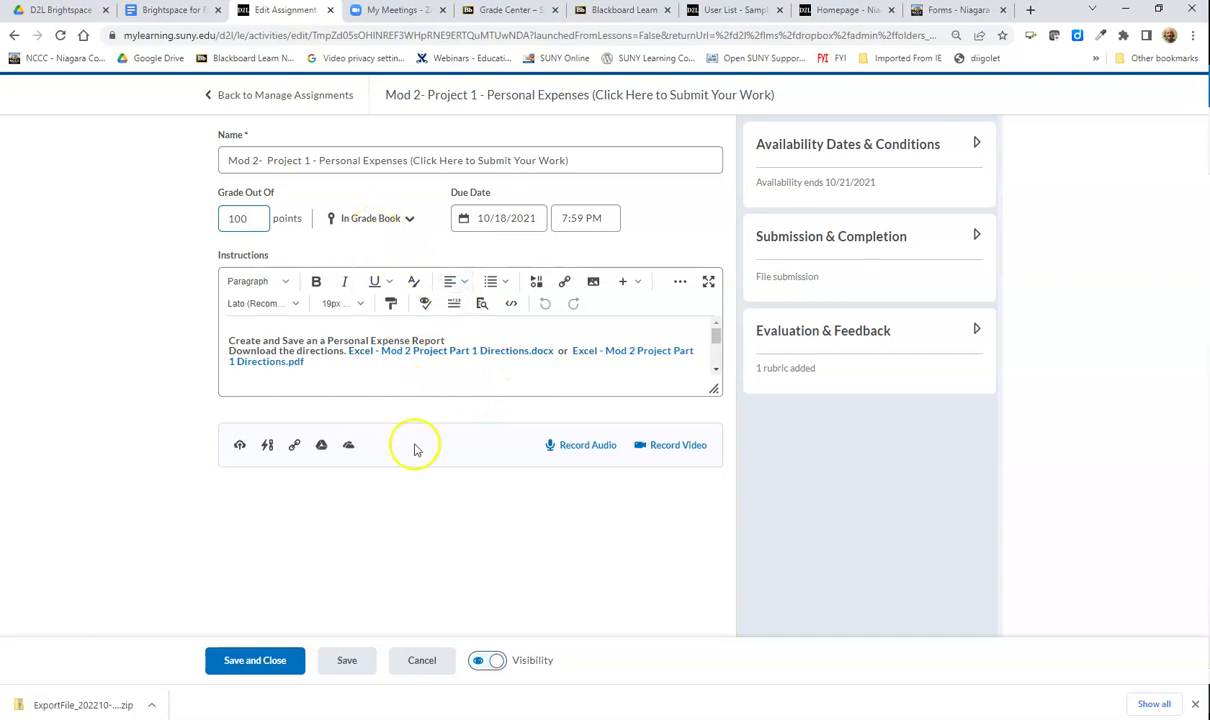
pyautogui.click(257, 664)
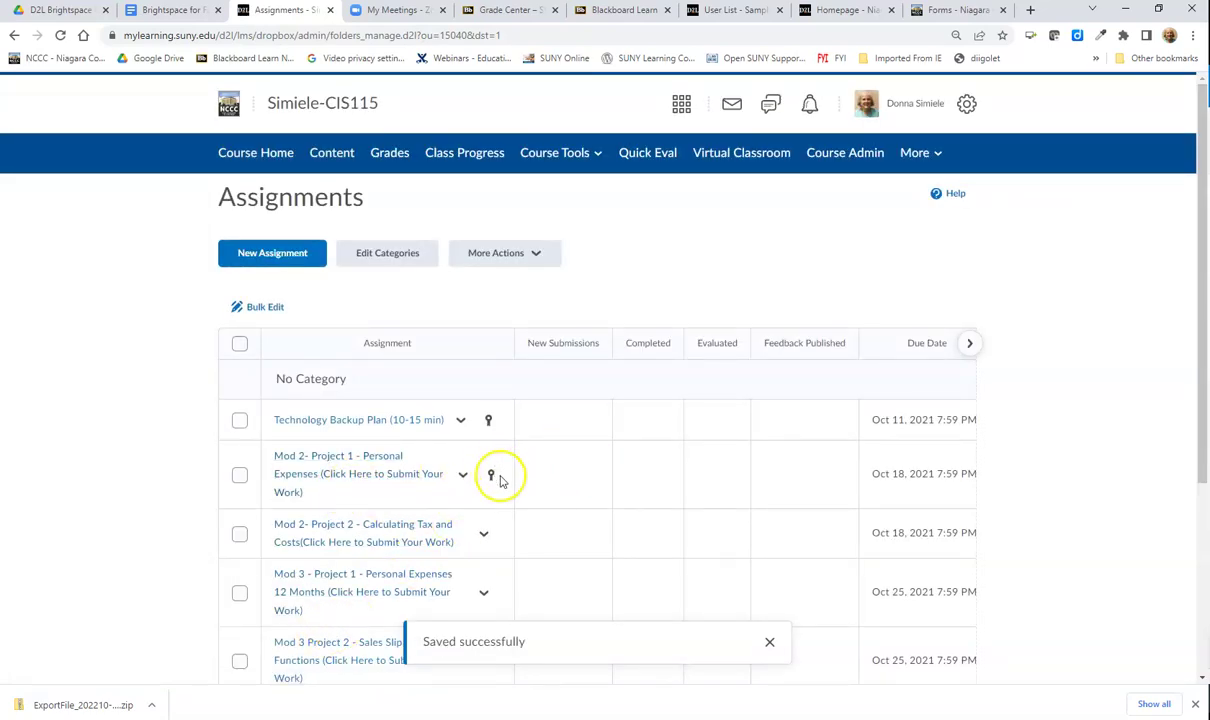
# Return to Manage Grades and bring up the actions for the uncategorised Mod 2- Project 1 item.
pyautogui.click(490, 474)
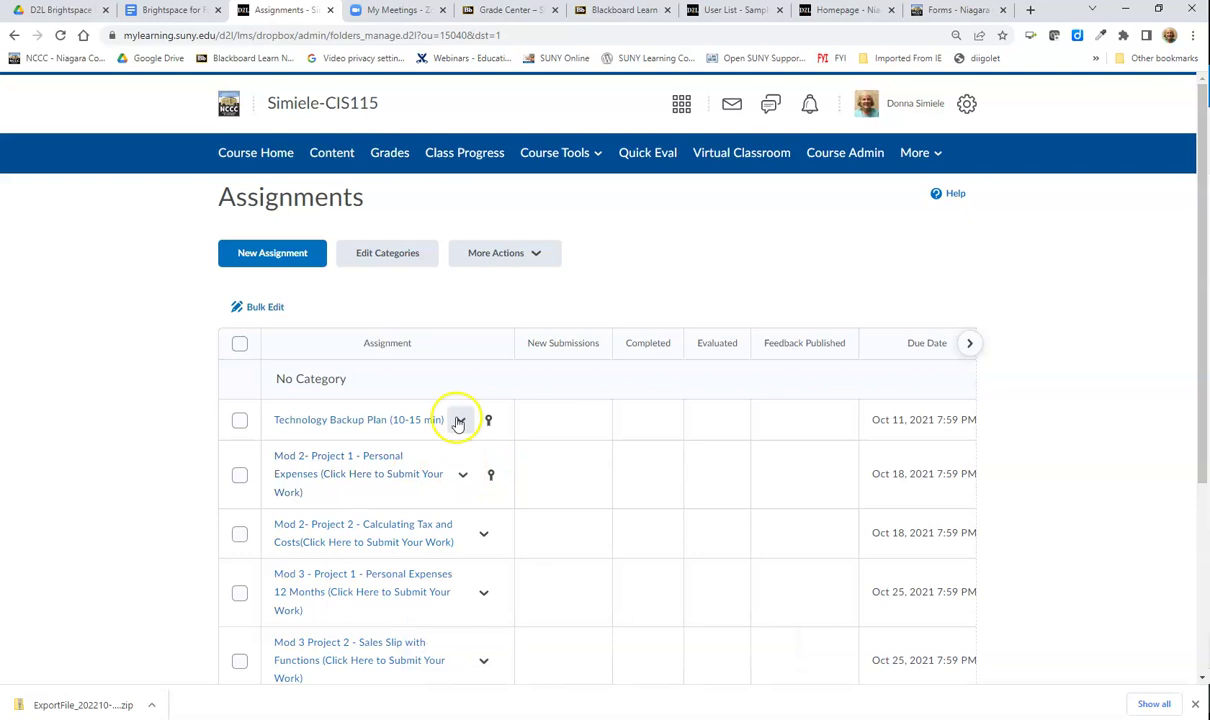
pyautogui.click(390, 166)
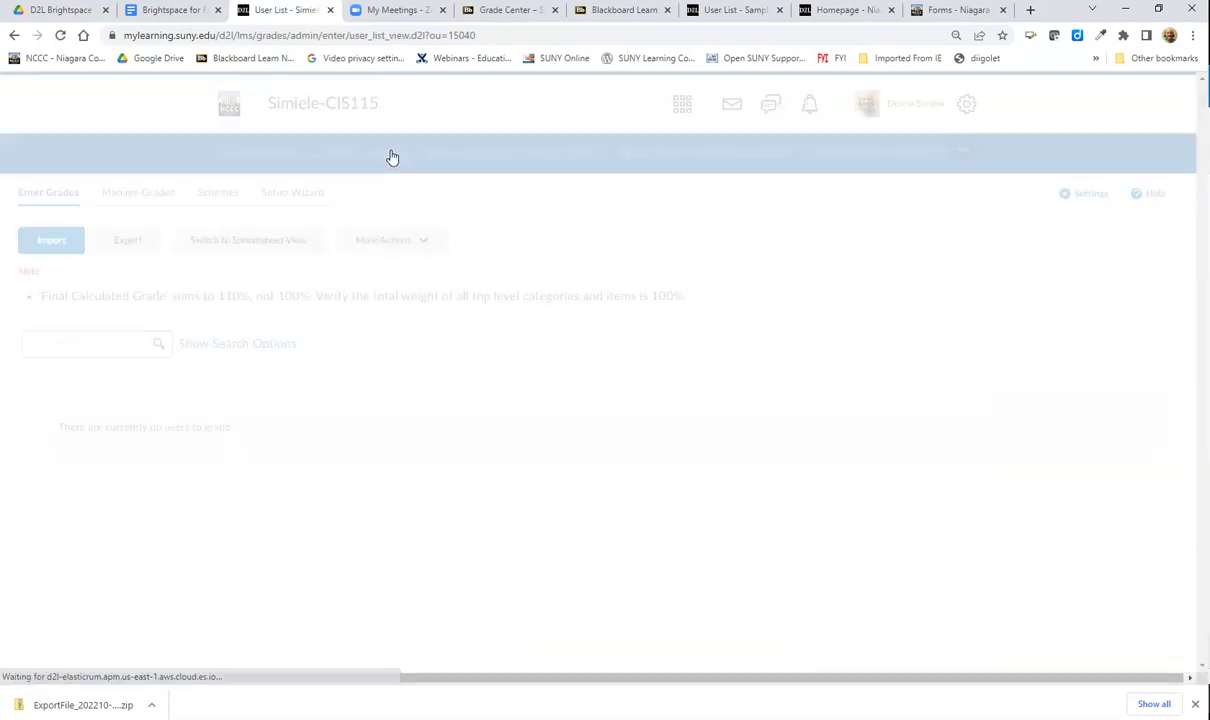
pyautogui.click(158, 193)
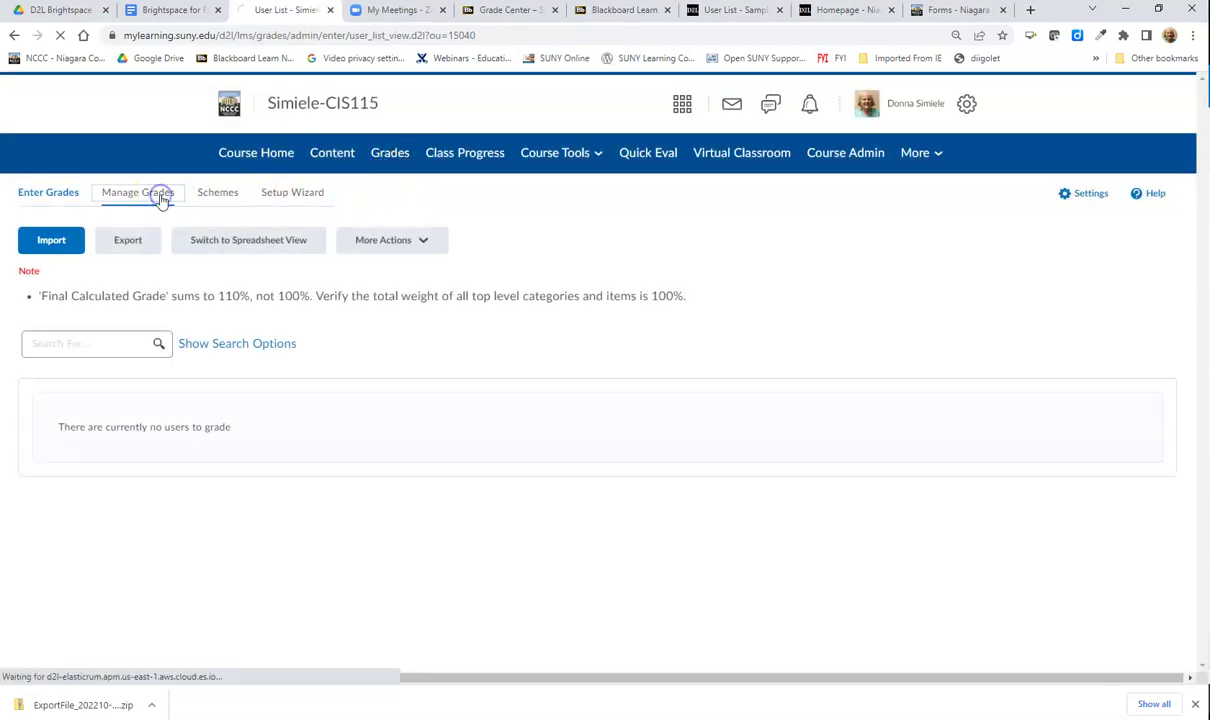
pyautogui.scroll(-2, 562, 380)
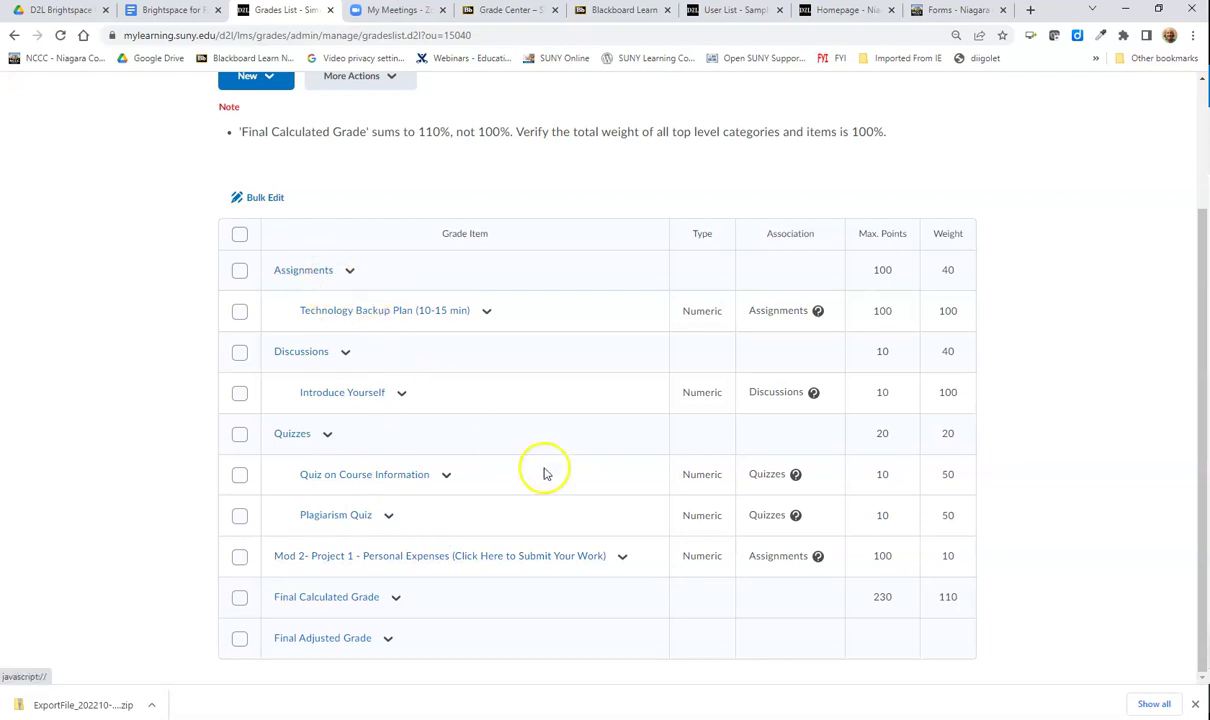
pyautogui.click(619, 560)
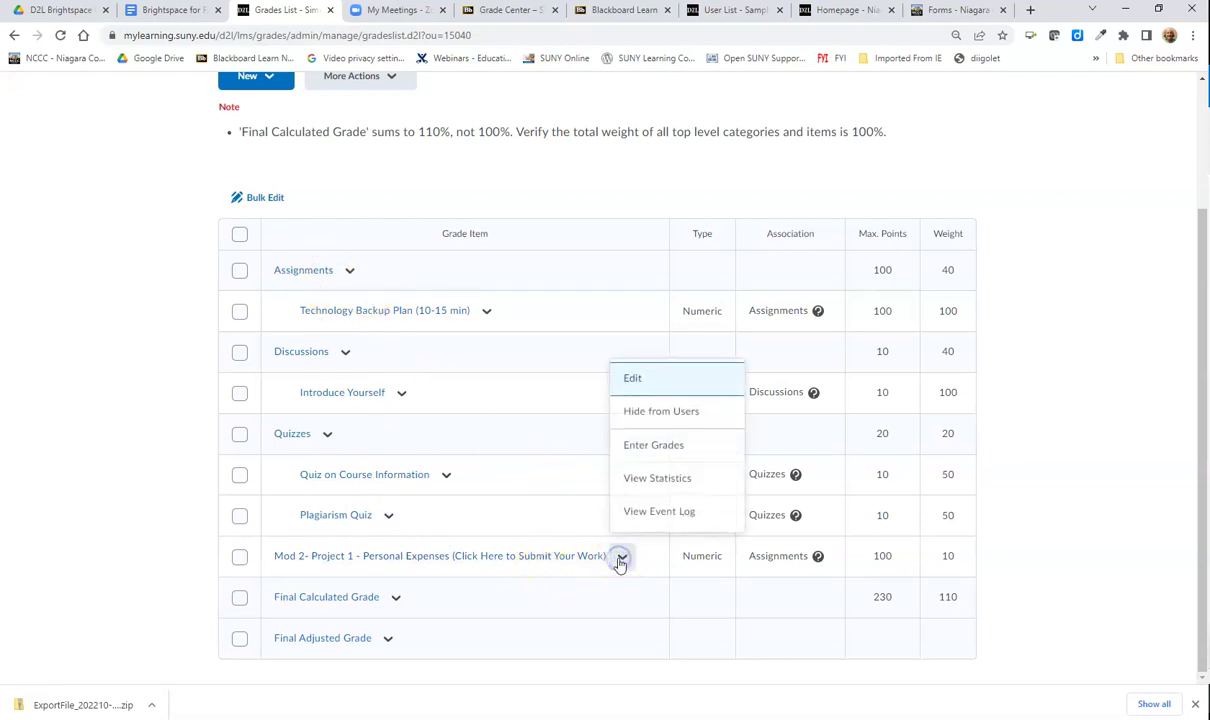
# Give the grade item short name 'Mod 2- Project 1', put it under Assignments, and save.
pyautogui.click(634, 380)
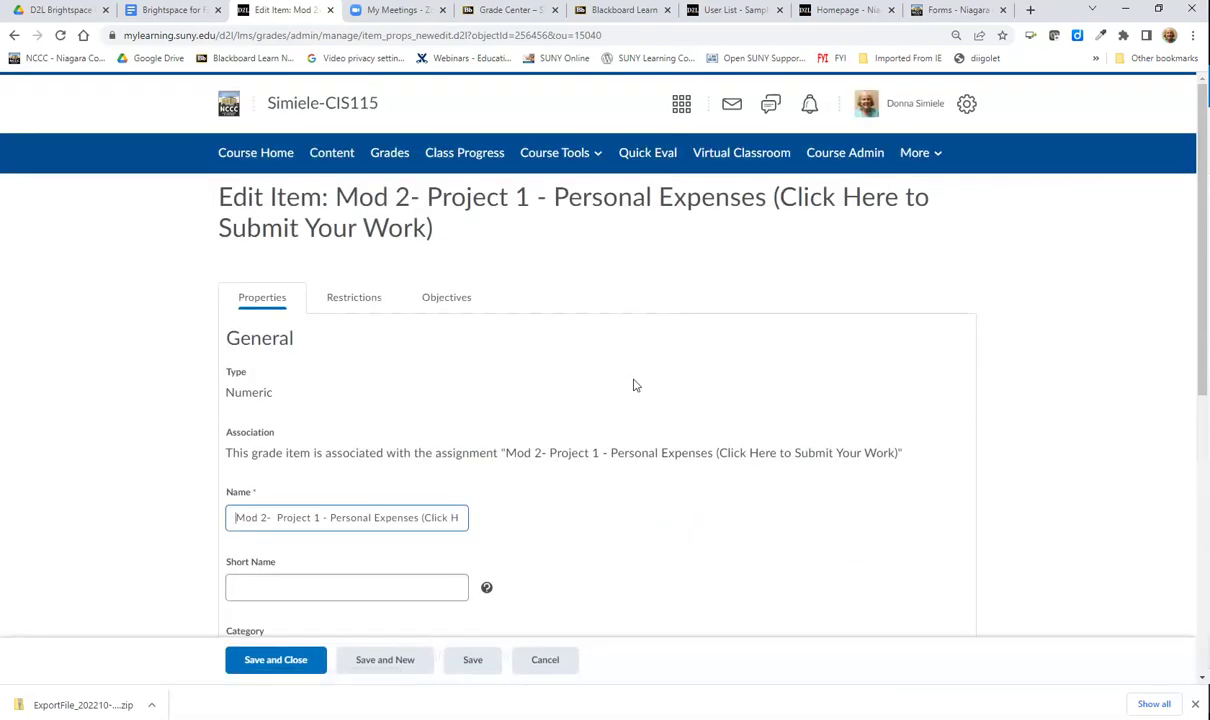
pyautogui.scroll(-2, 614, 388)
pyautogui.scroll(-2, 289, 337)
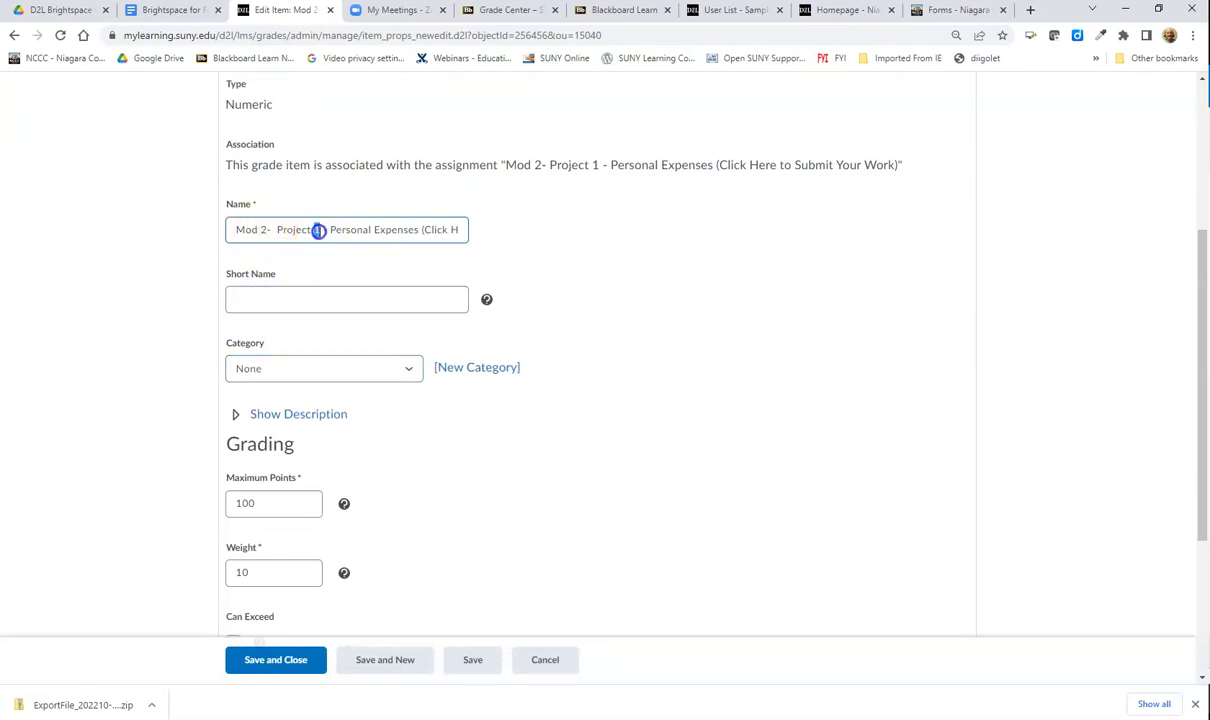
pyautogui.moveTo(320, 230); pyautogui.dragTo(229, 228)
pyautogui.hotkey('ctrl', 'c')
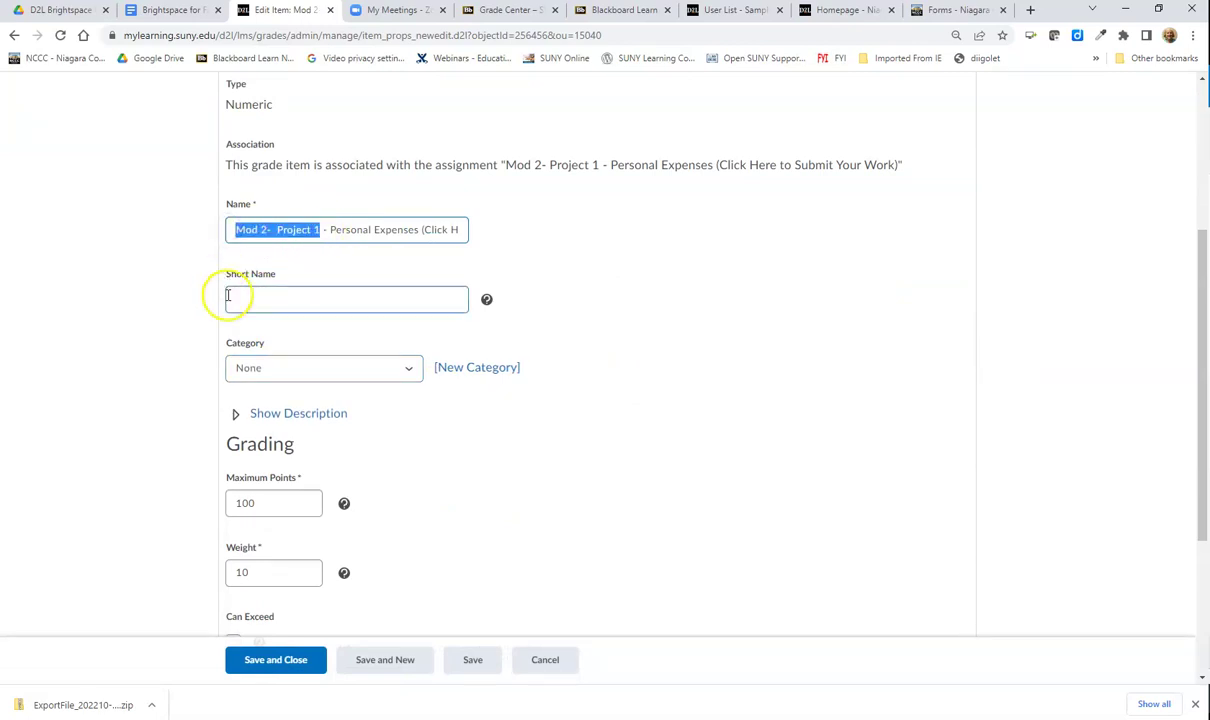
pyautogui.click(270, 299)
pyautogui.hotkey('ctrl', 'v')
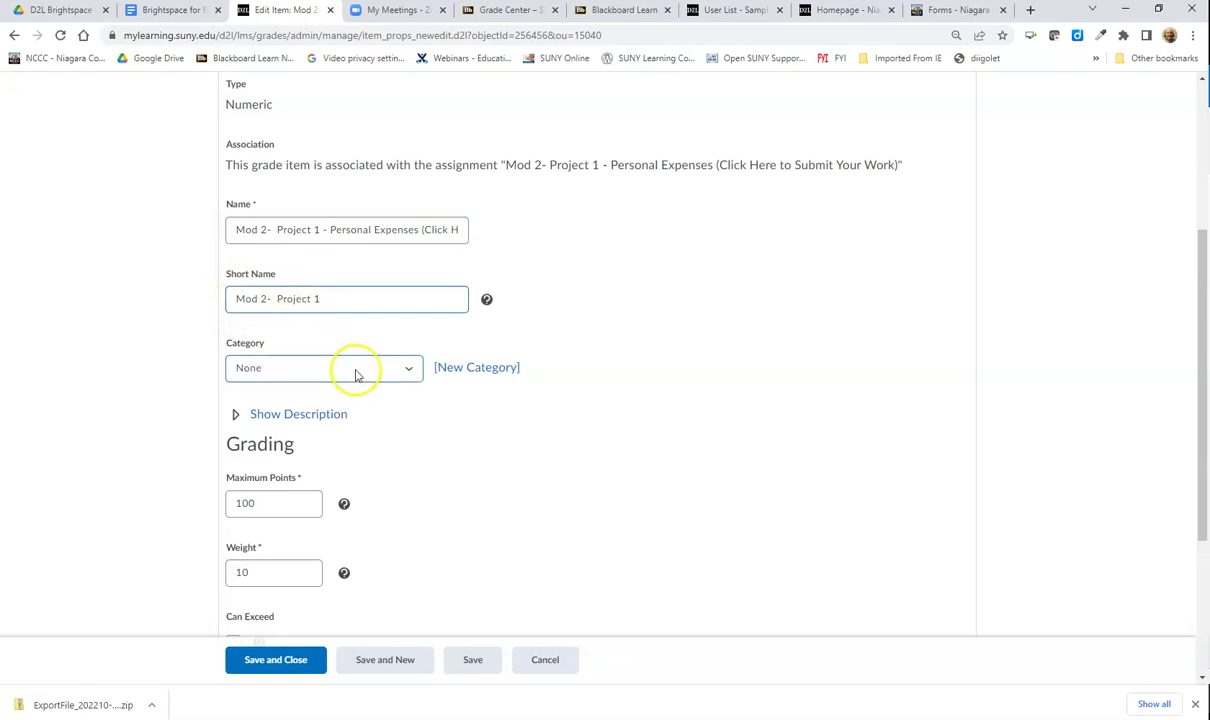
pyautogui.click(356, 370)
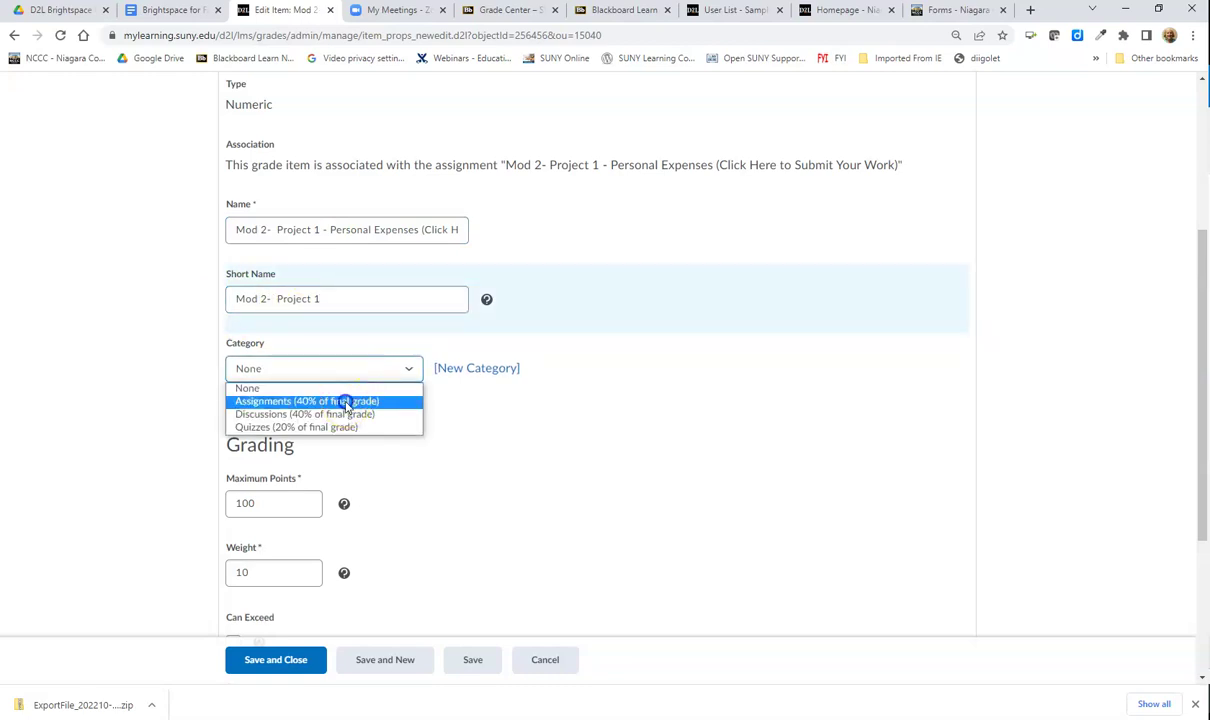
pyautogui.click(345, 401)
pyautogui.scroll(-3, 425, 442)
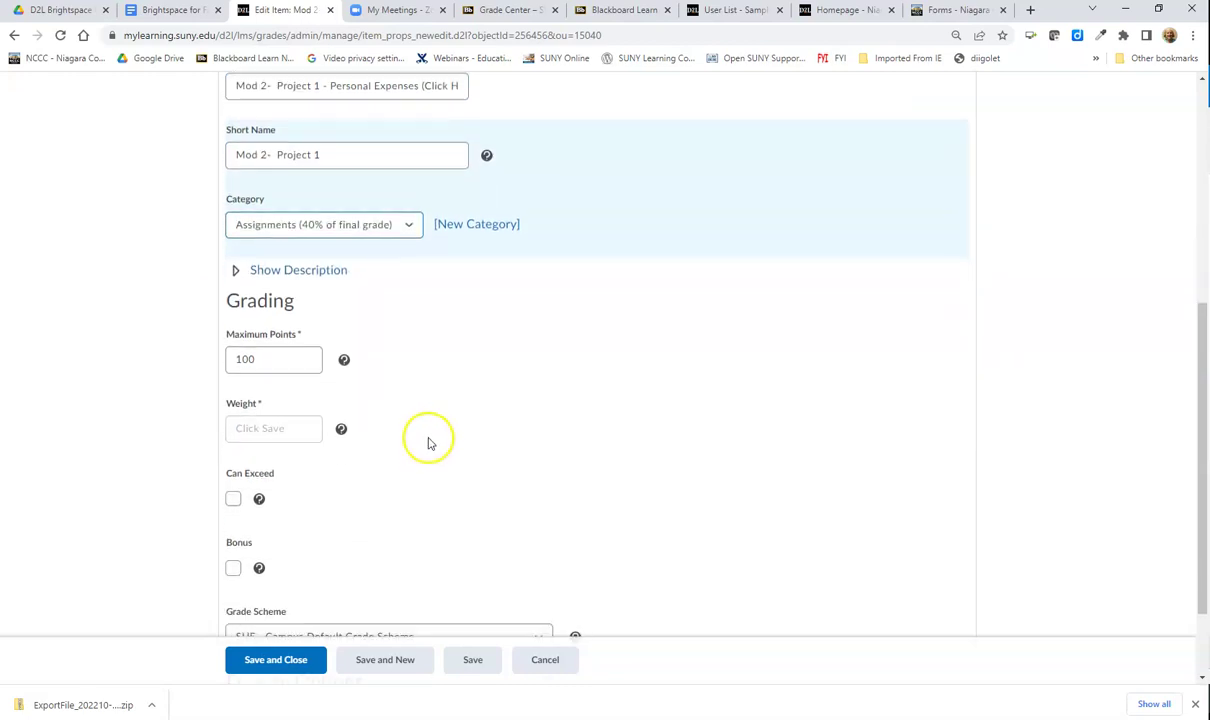
pyautogui.scroll(-1, 430, 438)
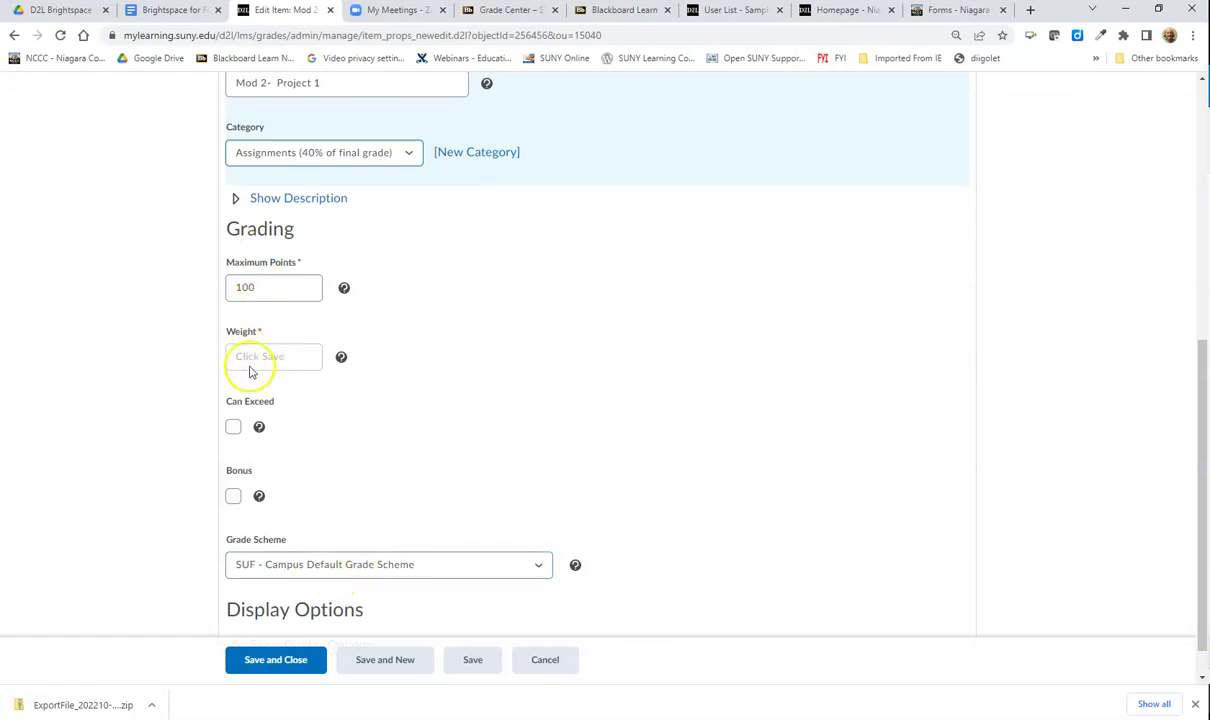
pyautogui.click(267, 667)
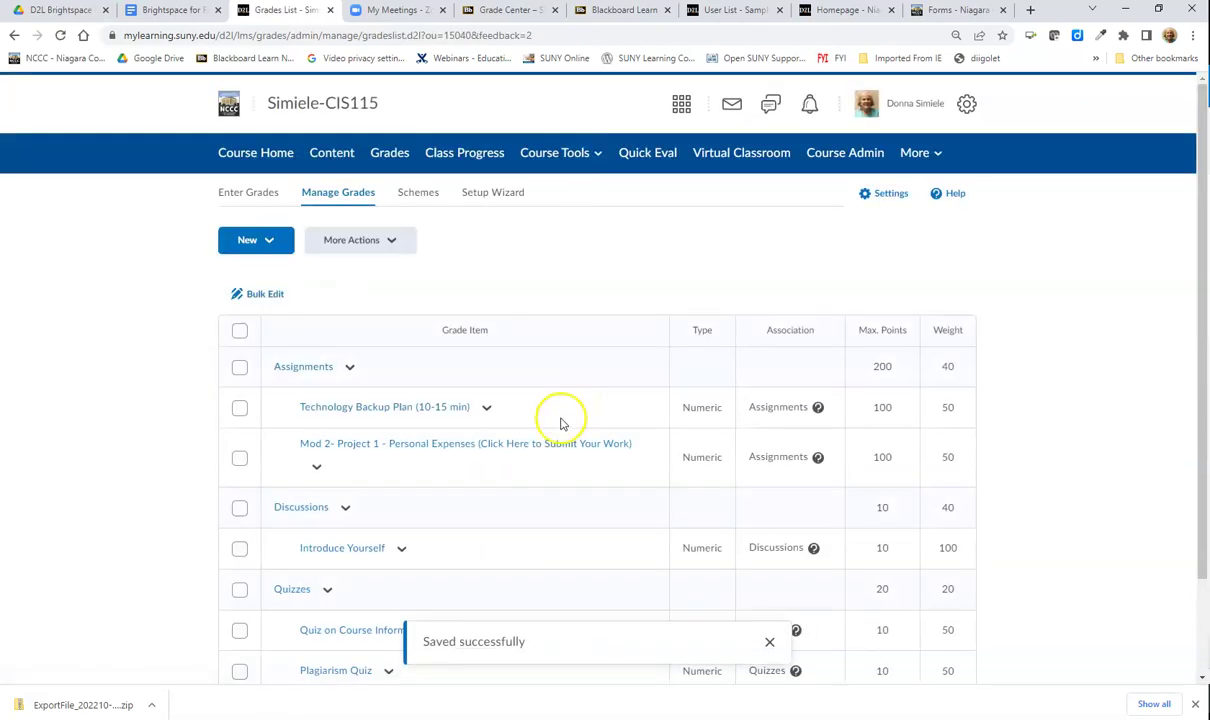
# Open the CIS115 Course Administration tools page from Course Tools.
pyautogui.scroll(-2, 553, 422)
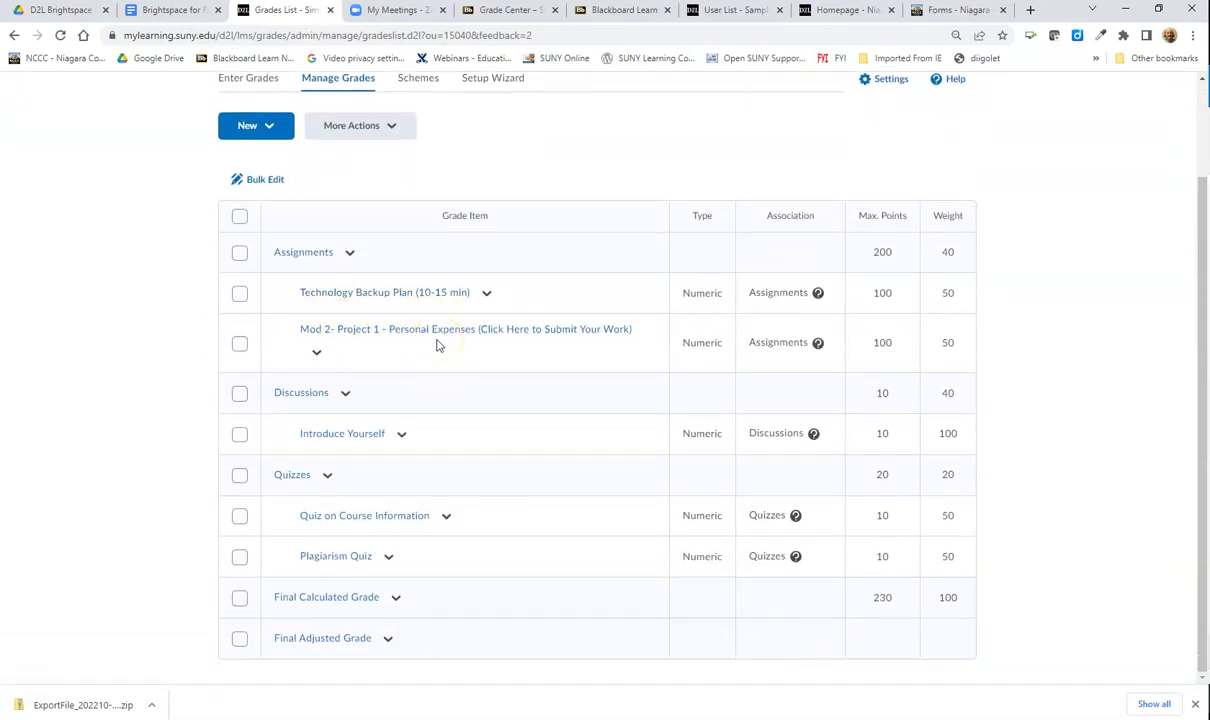
pyautogui.scroll(1, 440, 432)
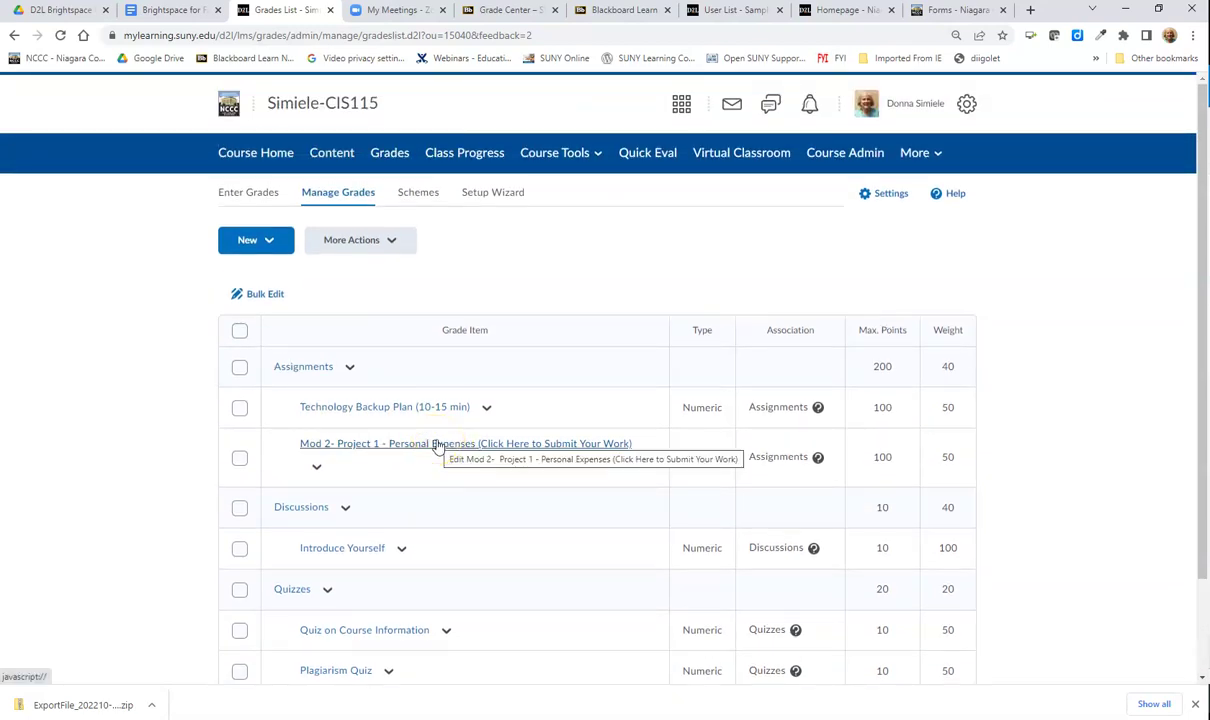
pyautogui.click(552, 153)
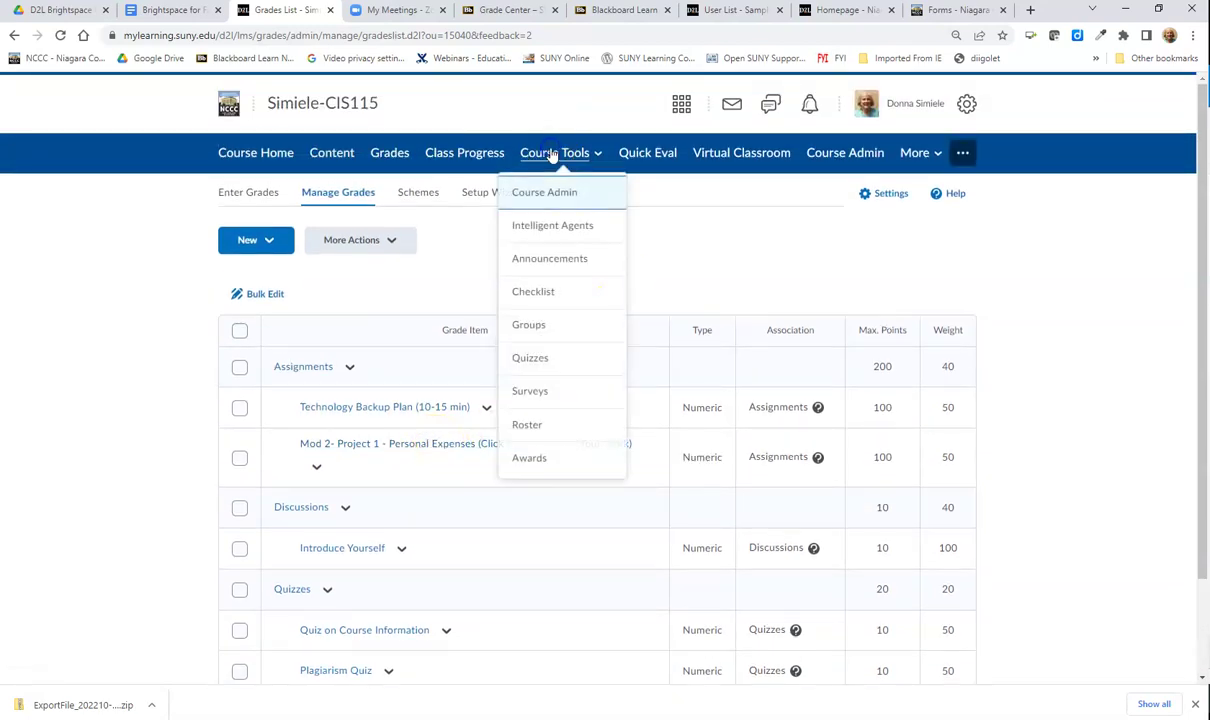
pyautogui.click(545, 196)
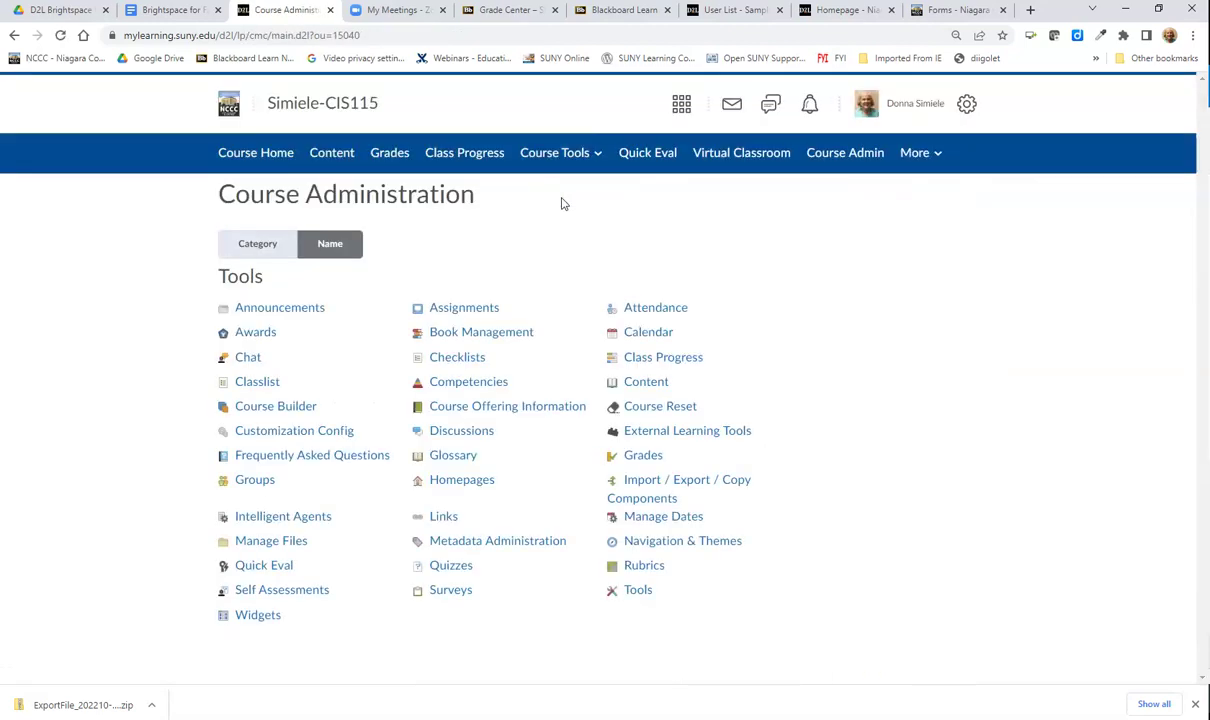
# Open Discussions and find the Discussion (Mod 2) - What is a Spreadsheet? topic.
pyautogui.click(455, 433)
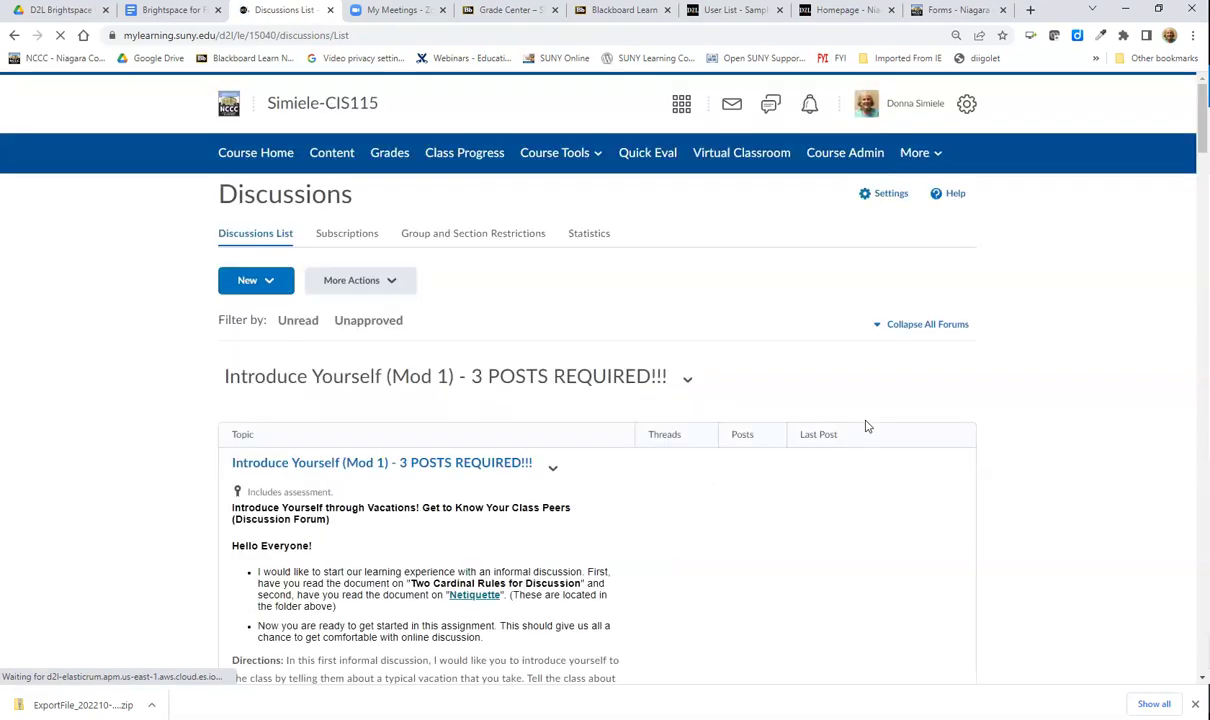
pyautogui.scroll(-1, 813, 511)
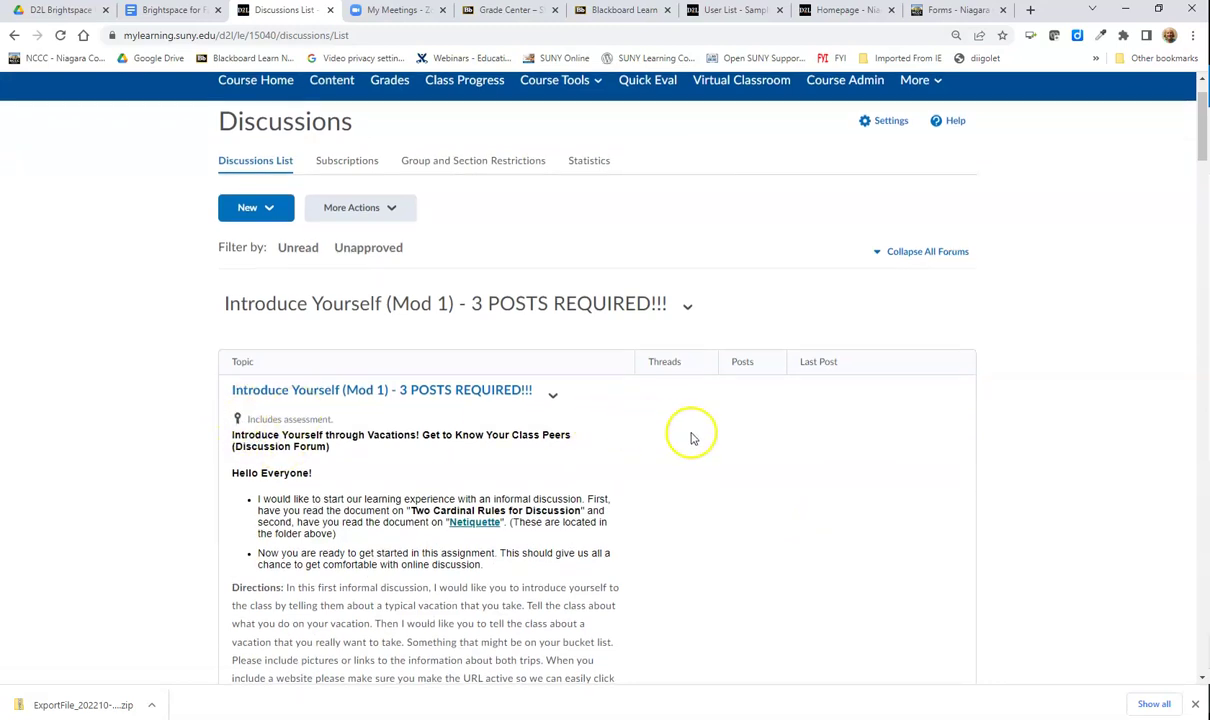
pyautogui.scroll(-6, 690, 440)
pyautogui.scroll(-3, 690, 440)
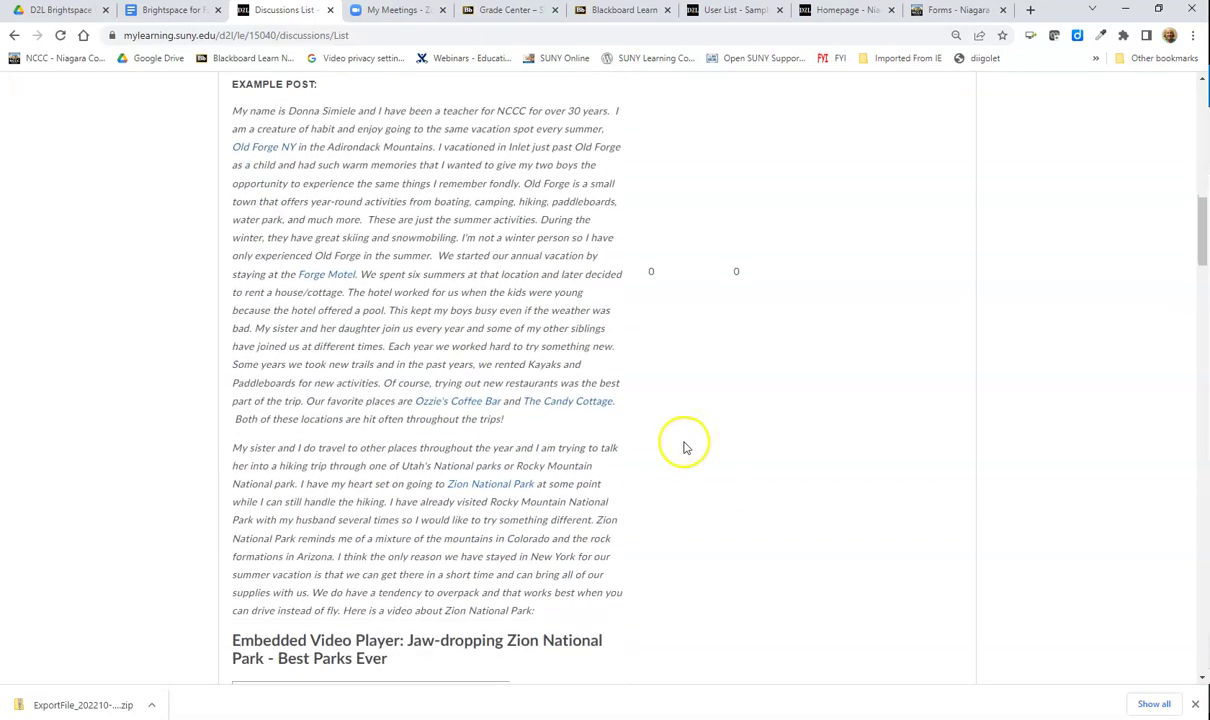
pyautogui.scroll(-10, 1055, 464)
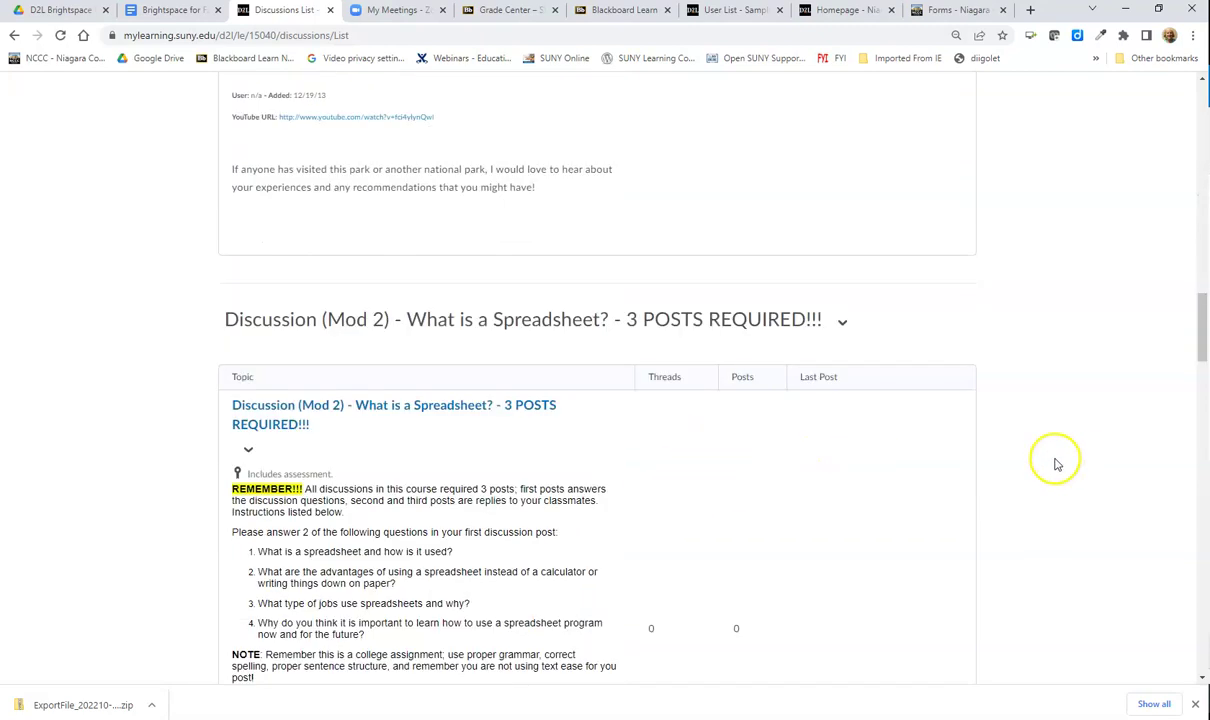
pyautogui.scroll(-1, 1055, 464)
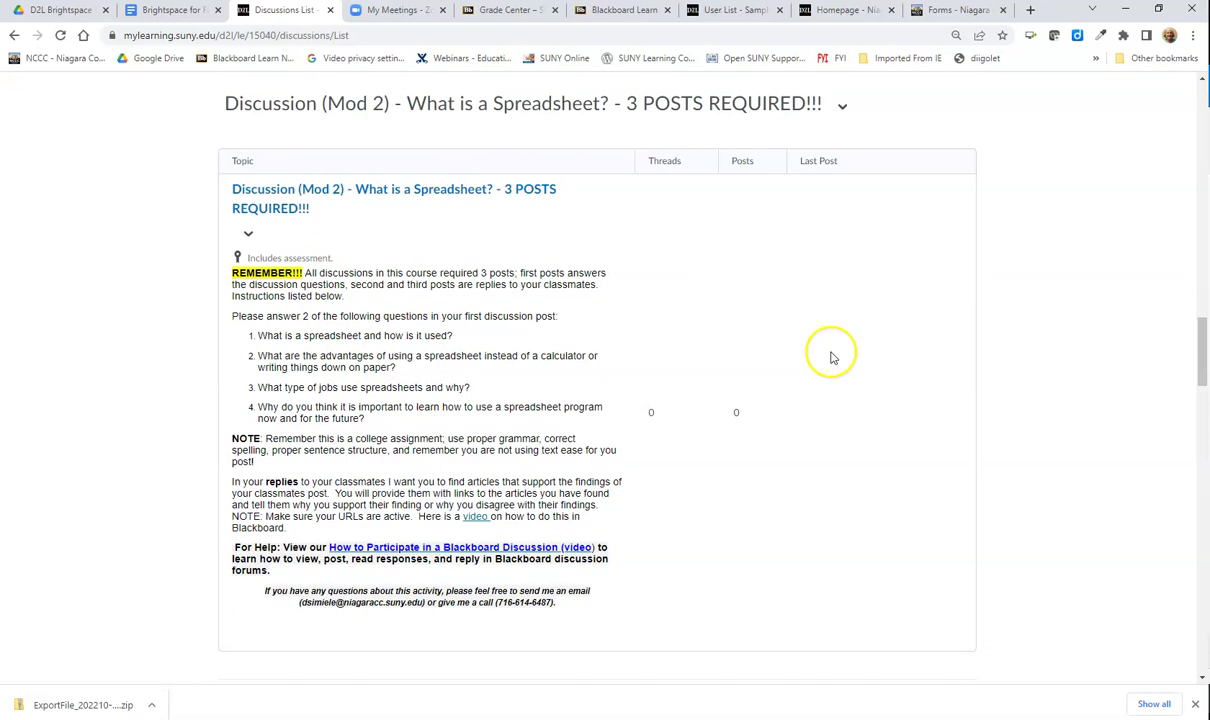
pyautogui.scroll(-2, 1061, 351)
pyautogui.scroll(4, 1065, 355)
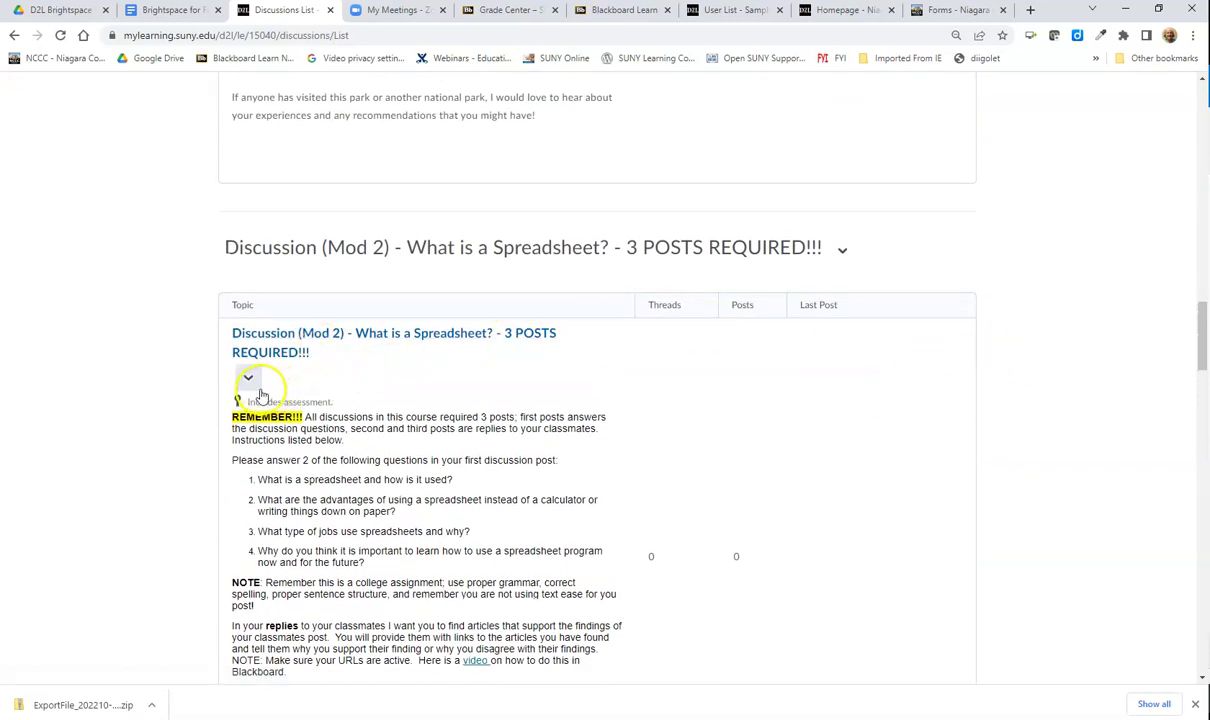
# Edit the Mod 2 spreadsheet topic and start a new grade item from its Assessment settings.
pyautogui.click(249, 380)
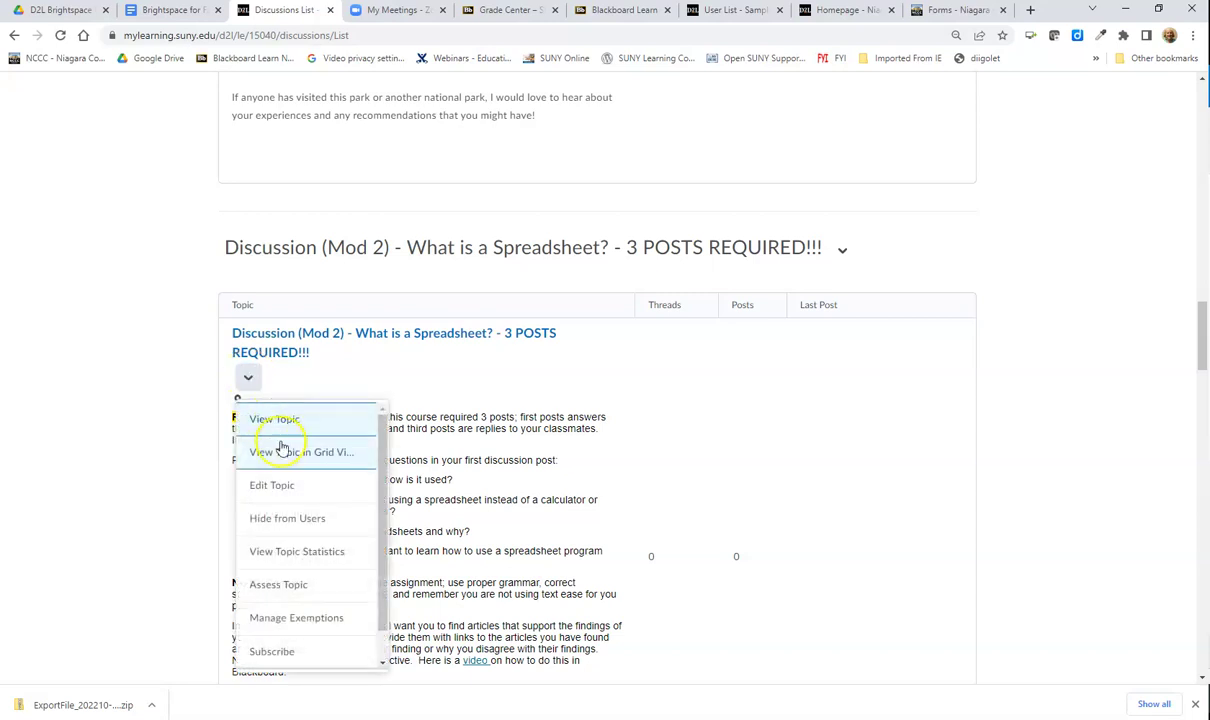
pyautogui.click(271, 486)
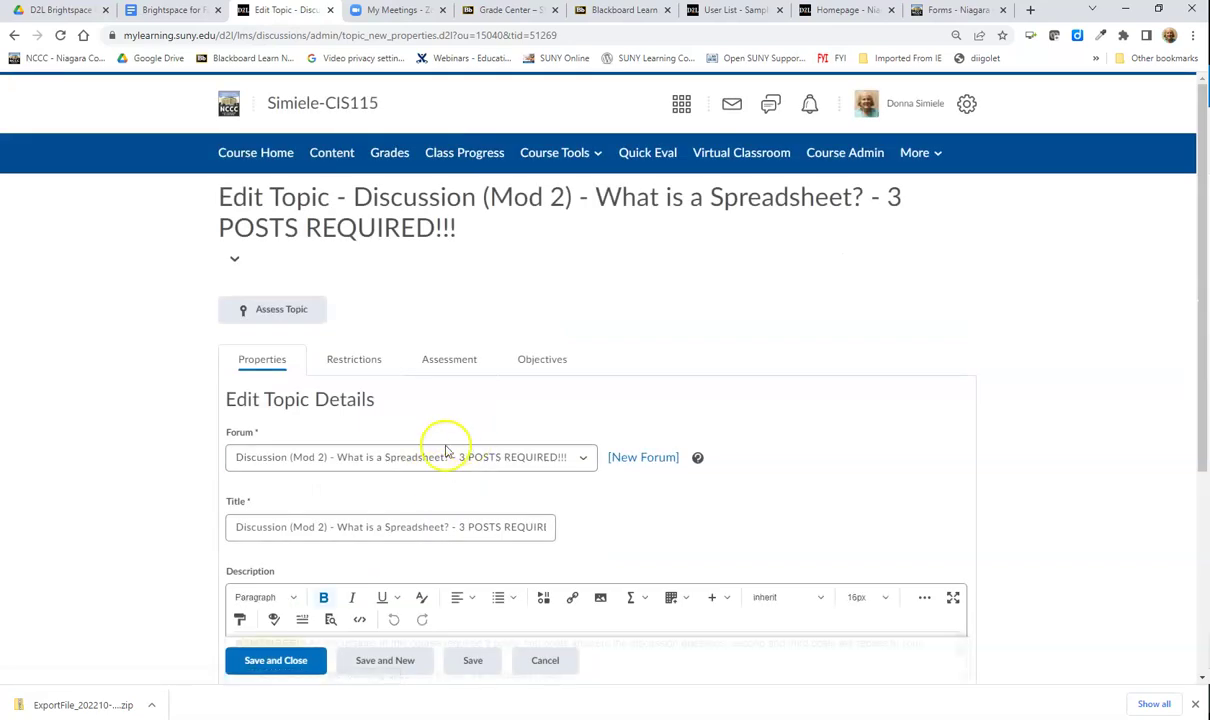
pyautogui.click(443, 362)
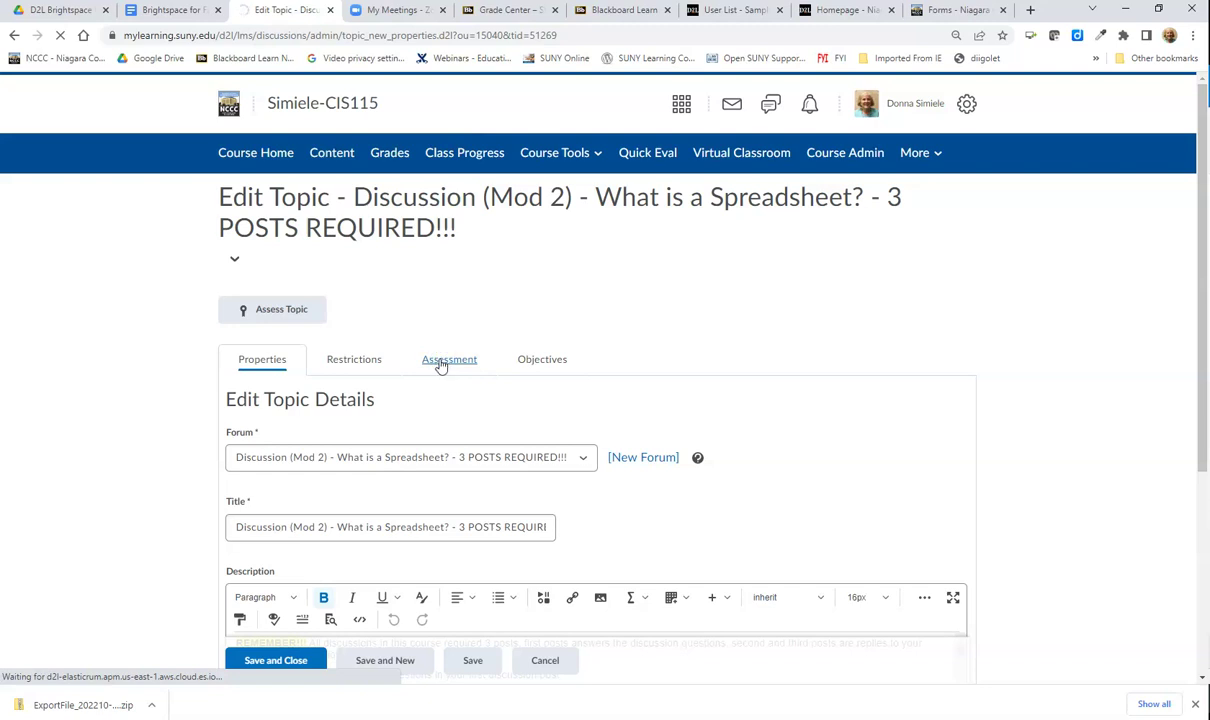
pyautogui.click(444, 364)
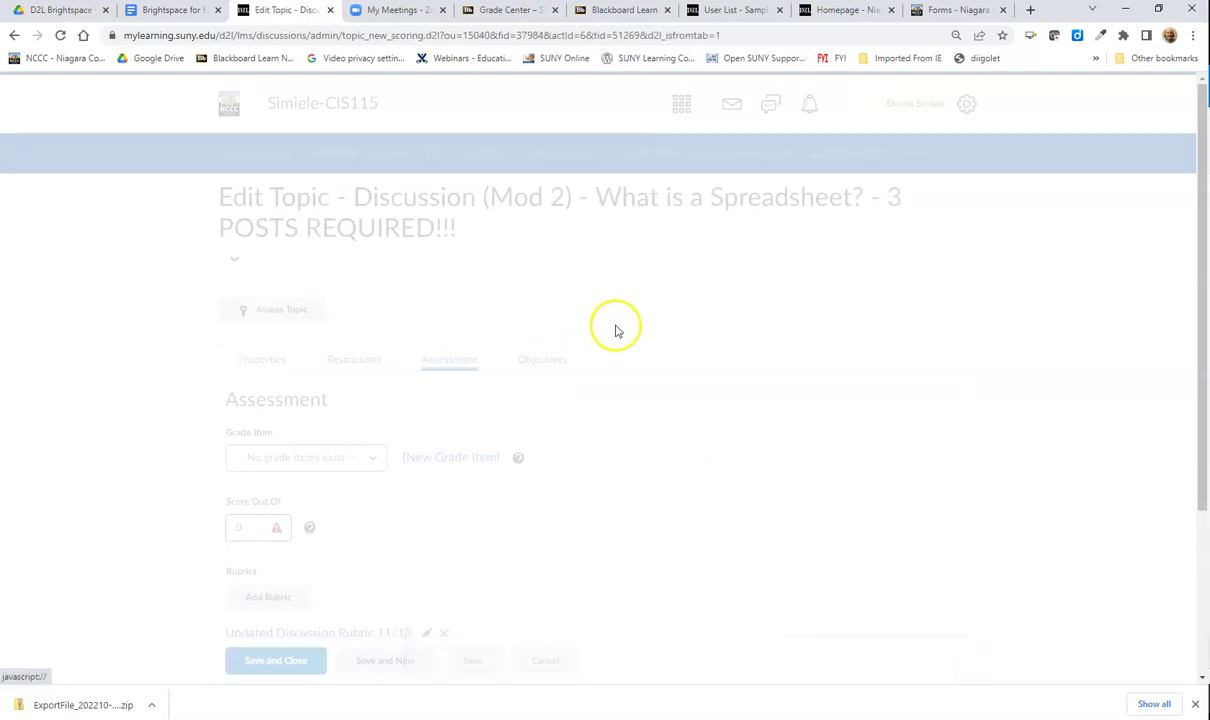
pyautogui.scroll(-2, 625, 330)
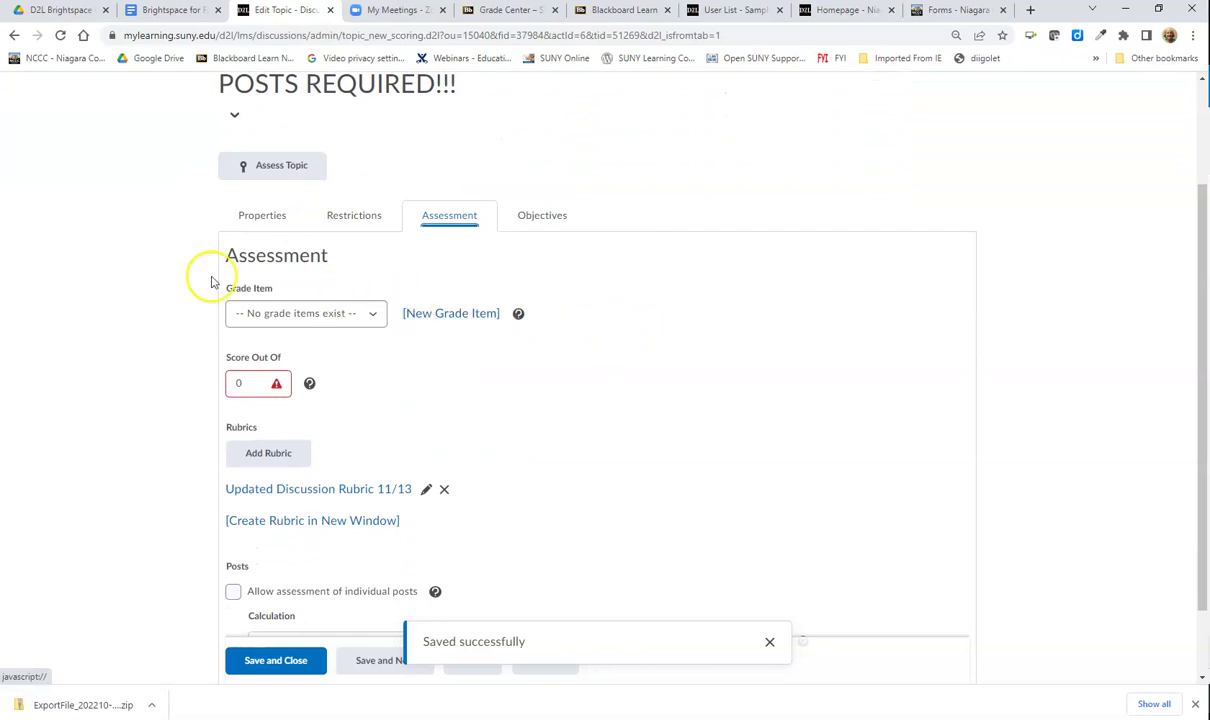
pyautogui.click(307, 318)
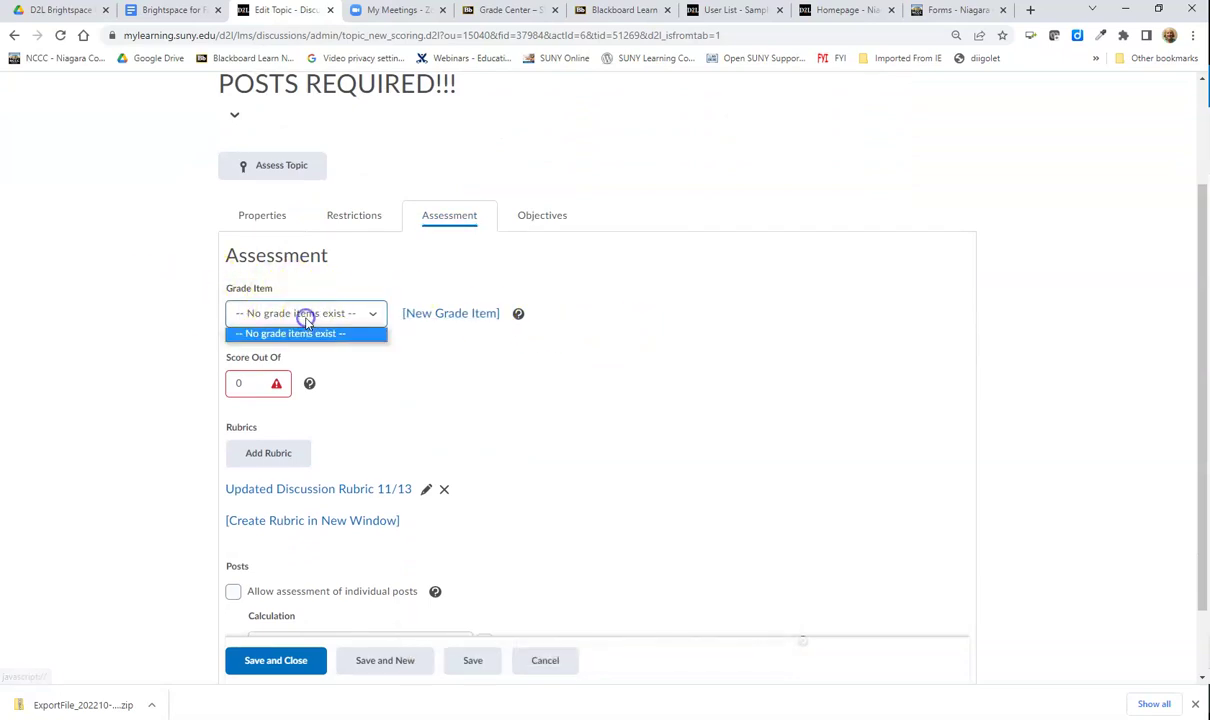
pyautogui.click(438, 316)
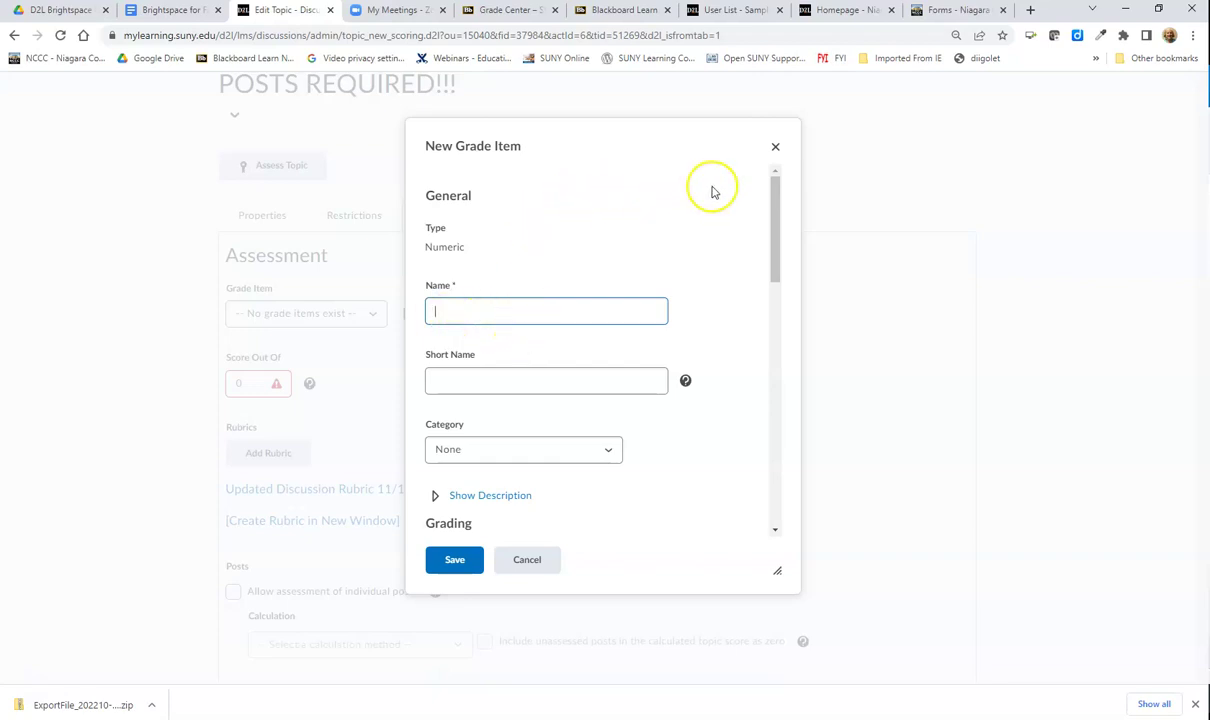
# Create grade item 'Discussion (Mod 2)', short name 'Disc (Mod 2)', in the Discussions category.
pyautogui.click(776, 150)
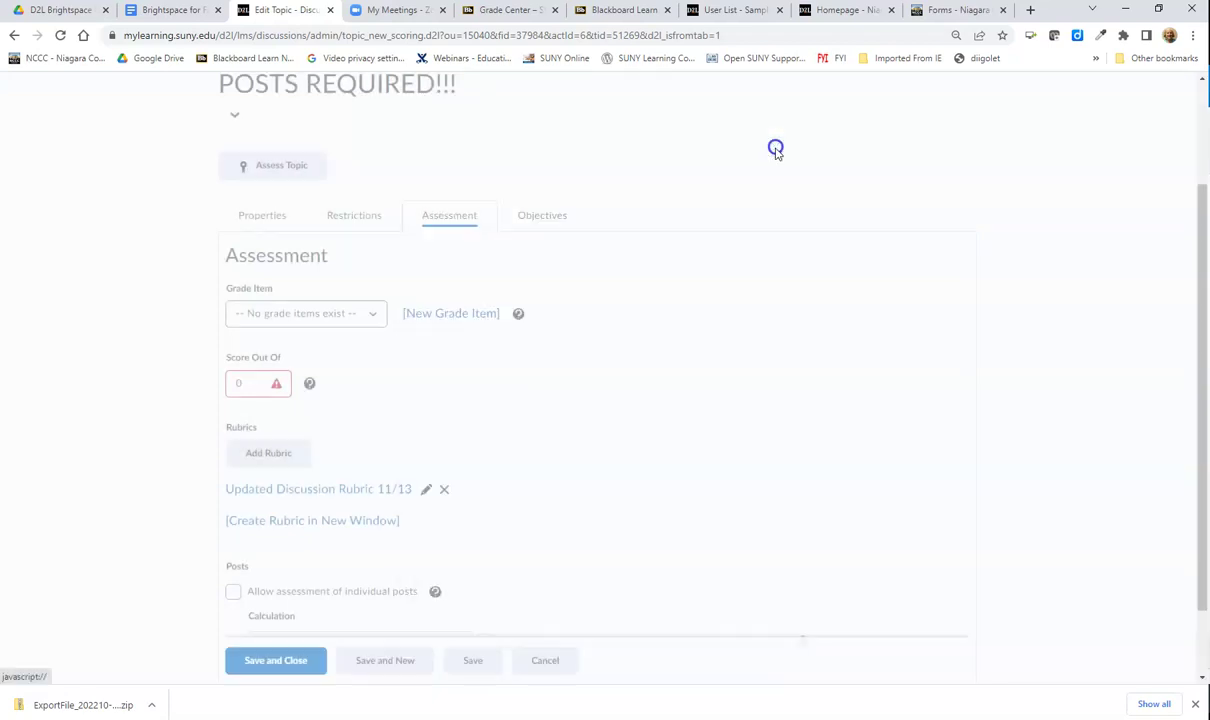
pyautogui.scroll(2, 689, 332)
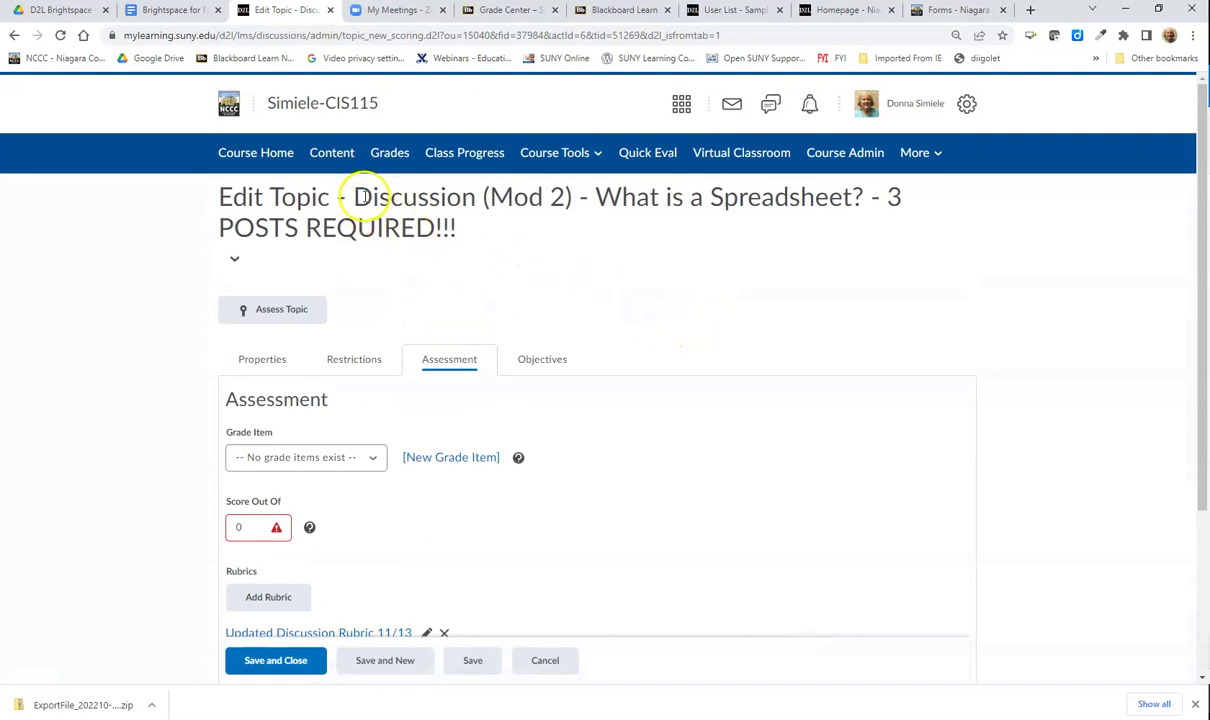
pyautogui.moveTo(356, 197); pyautogui.dragTo(578, 197)
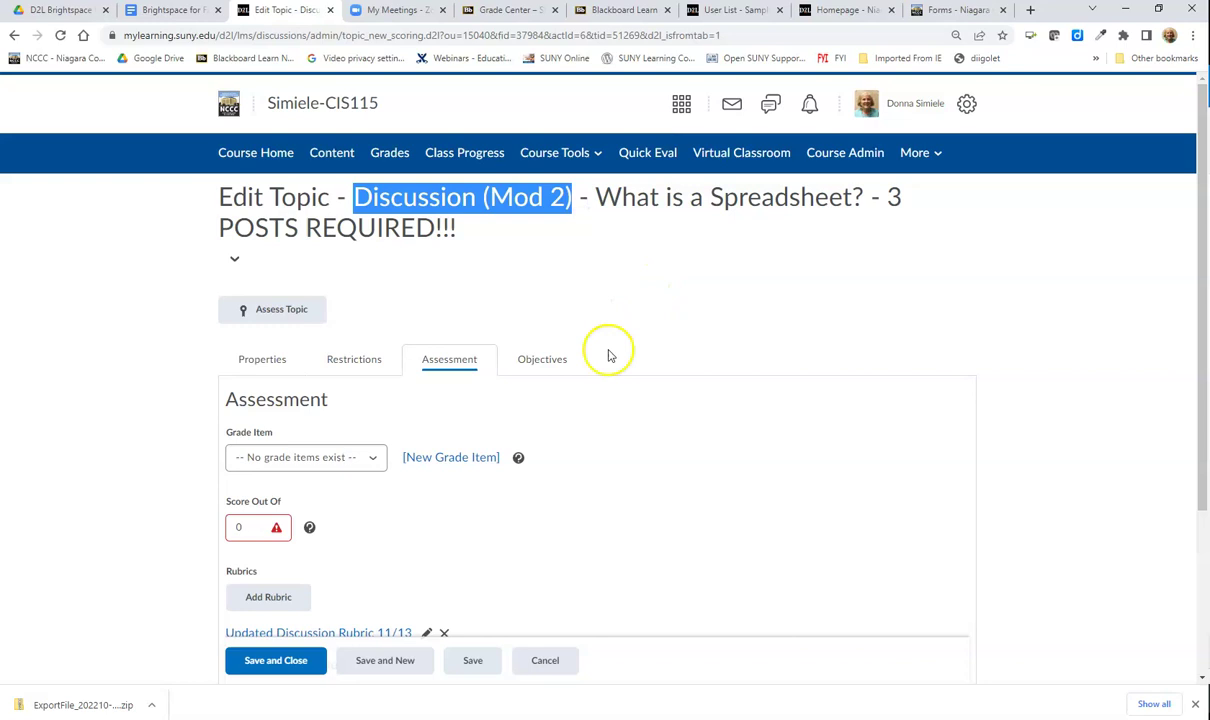
pyautogui.click(424, 460)
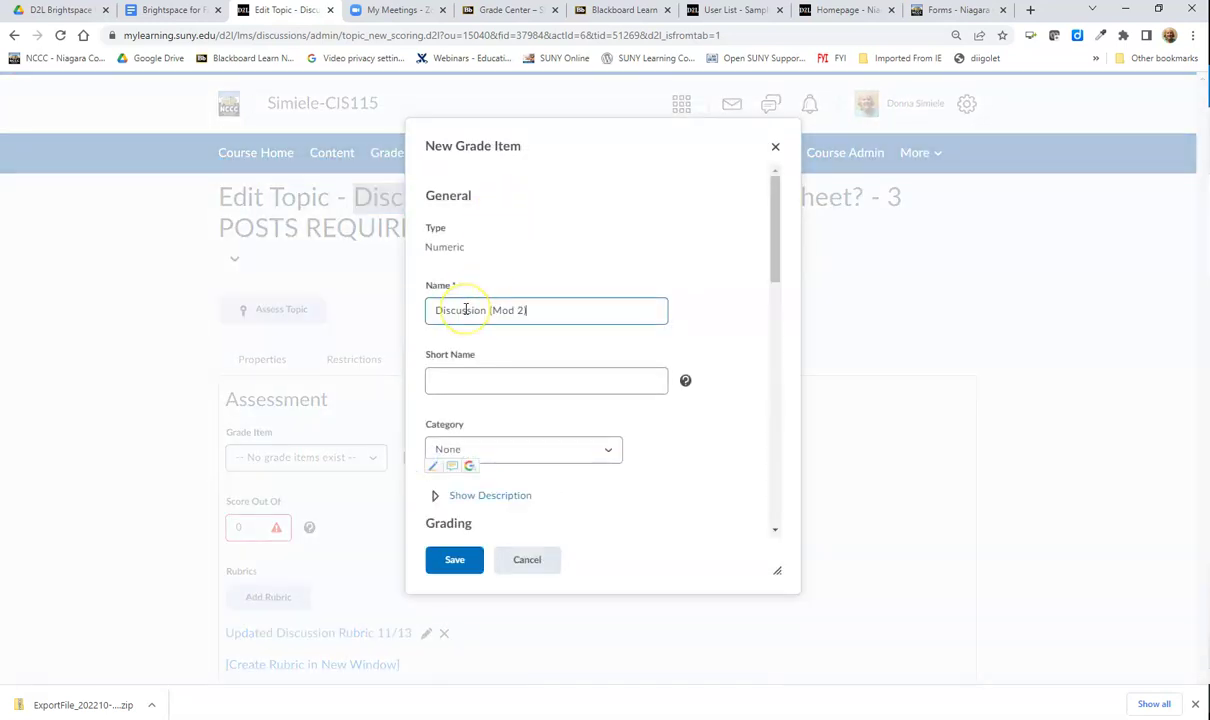
pyautogui.click(462, 378)
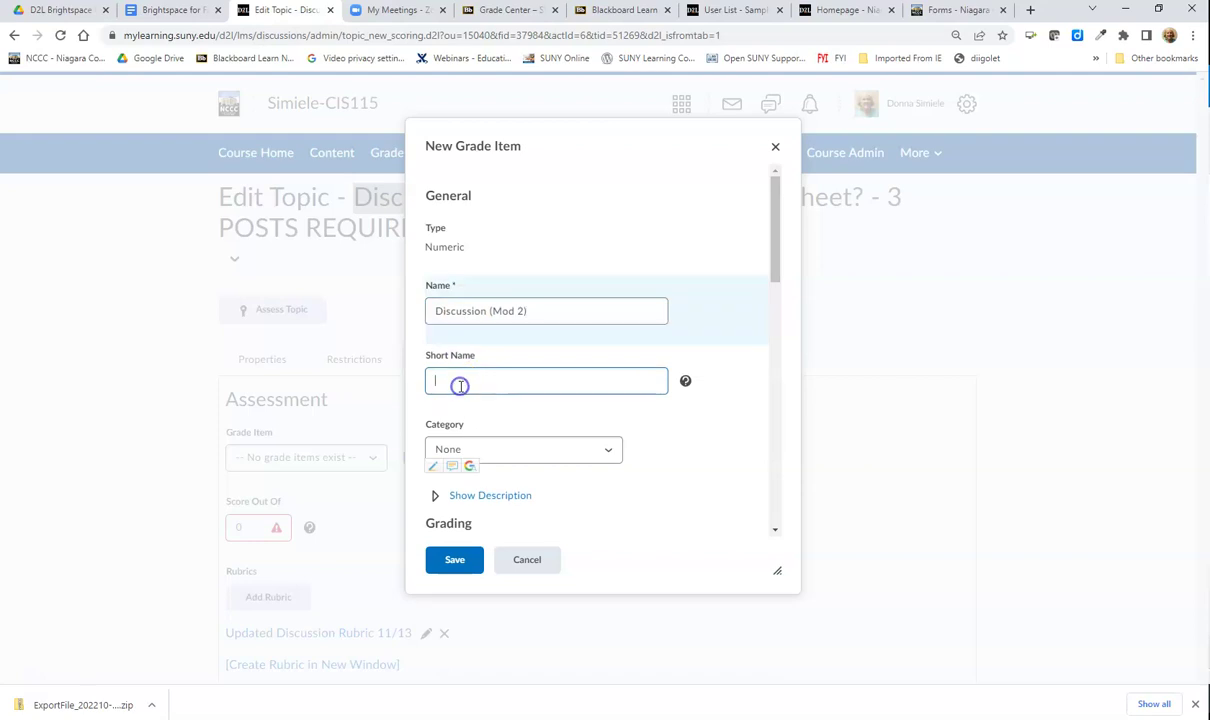
pyautogui.click(486, 379)
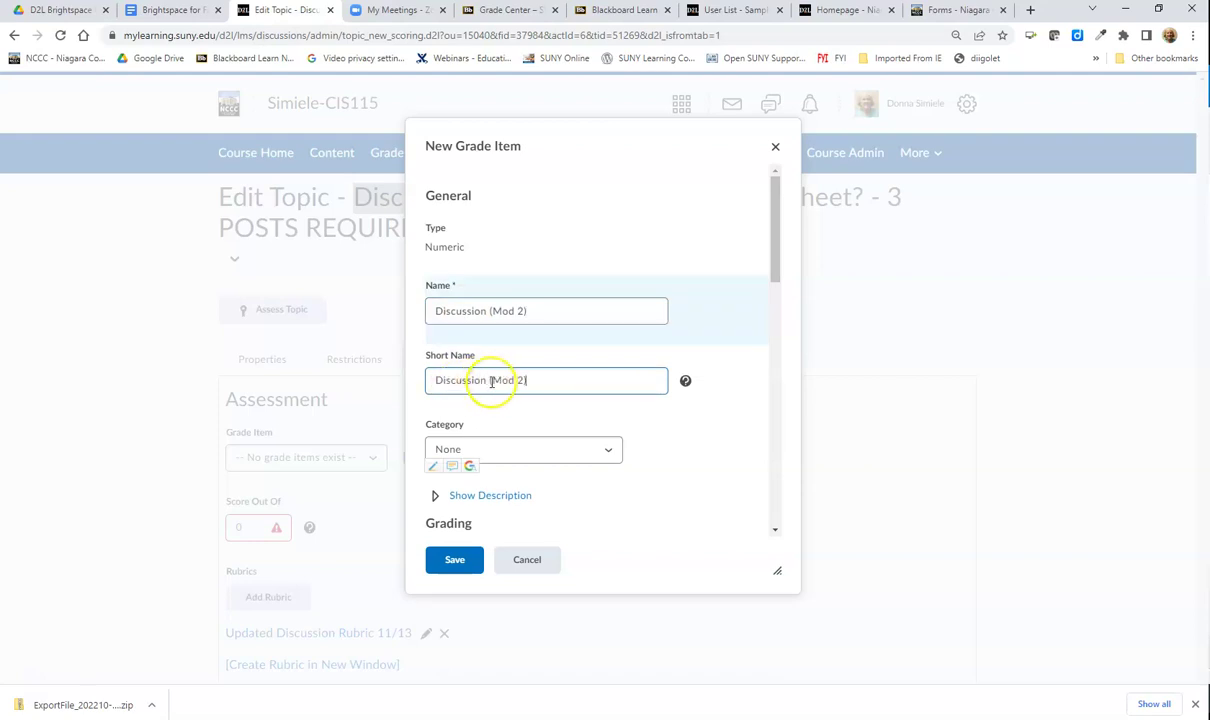
pyautogui.click(538, 370)
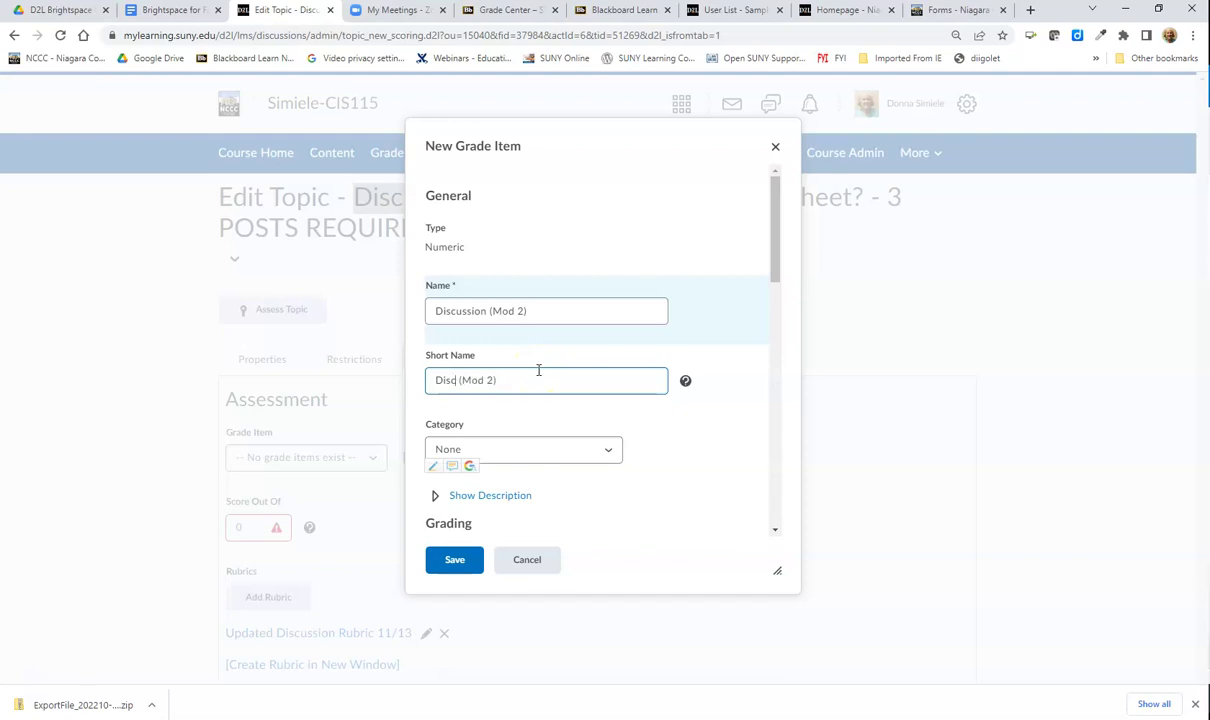
pyautogui.click(523, 452)
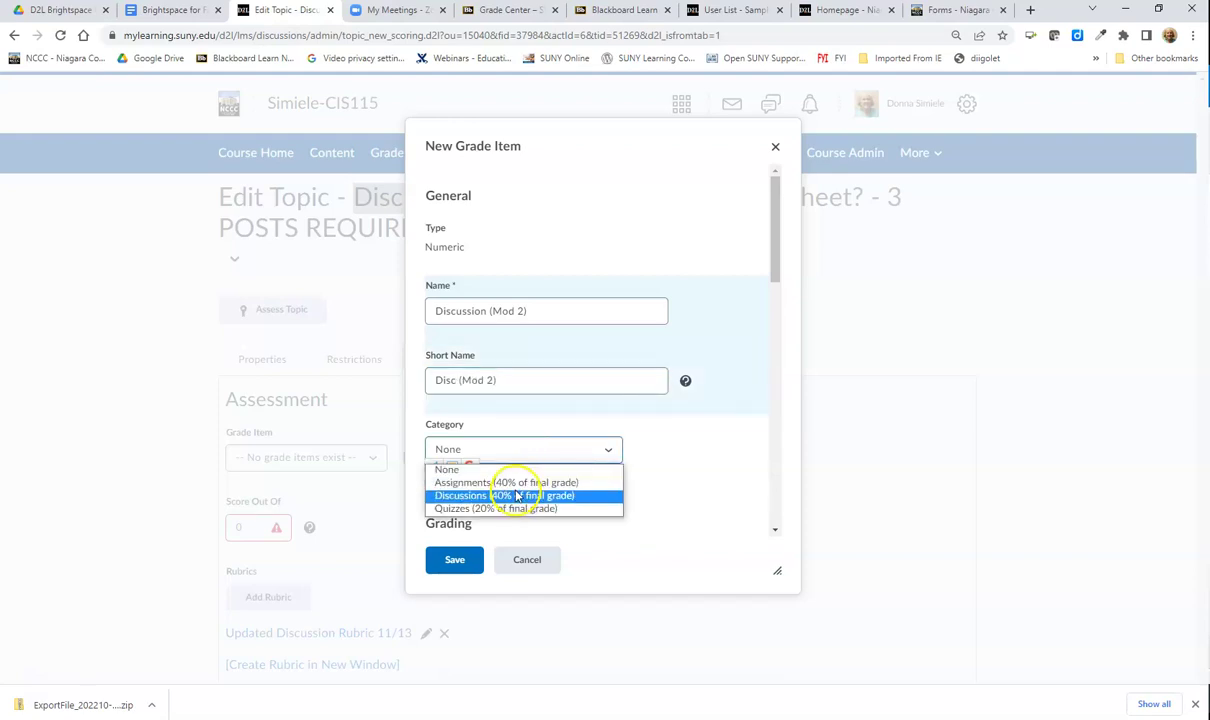
pyautogui.click(497, 495)
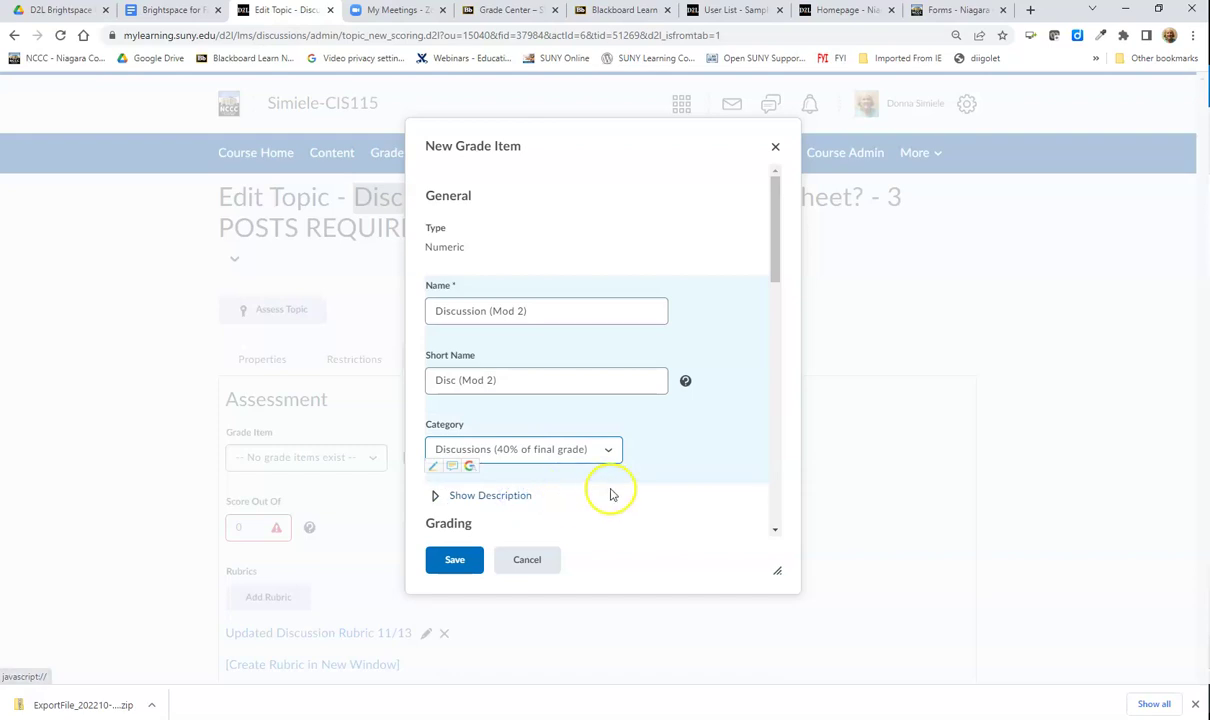
pyautogui.click(452, 561)
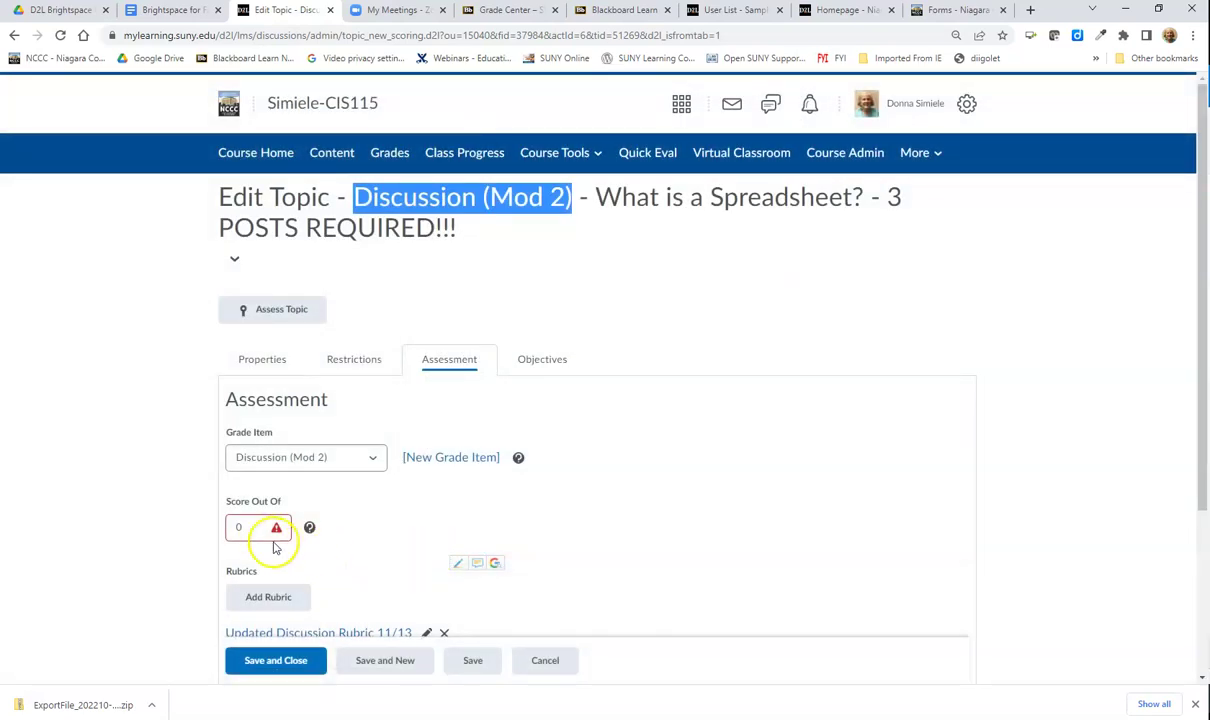
# Set the topic's Score Out Of to 100 and save the topic.
pyautogui.click(252, 528)
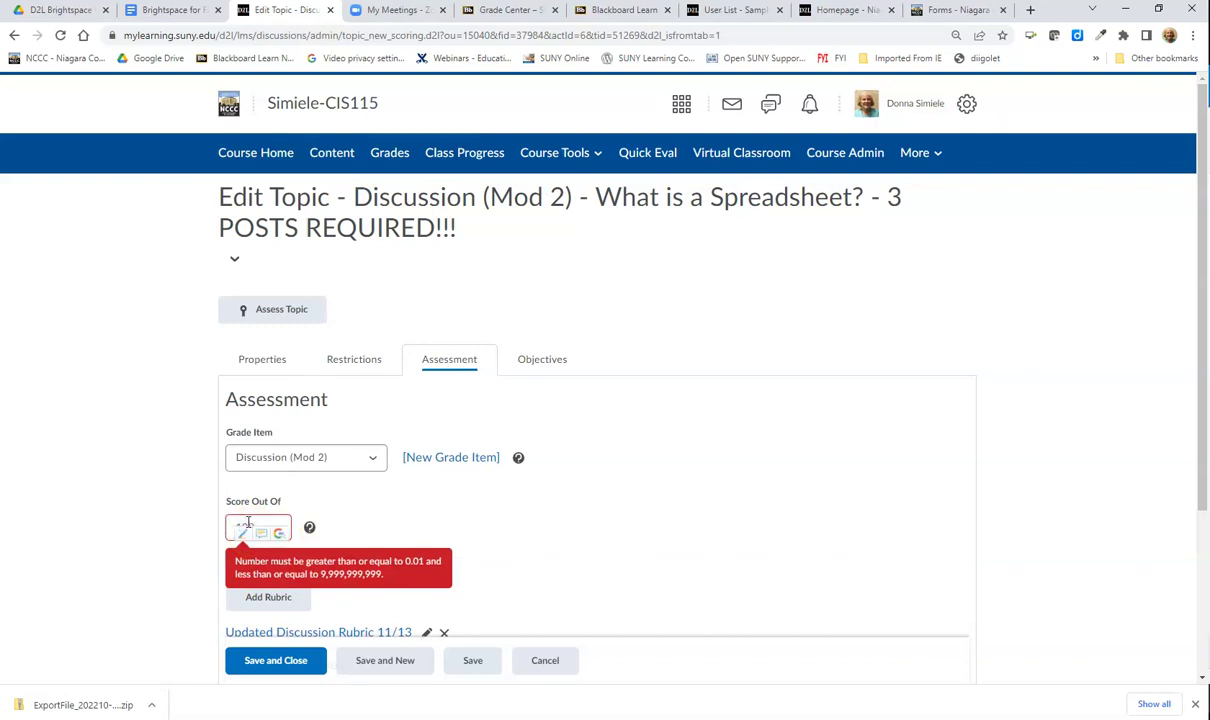
pyautogui.click(452, 522)
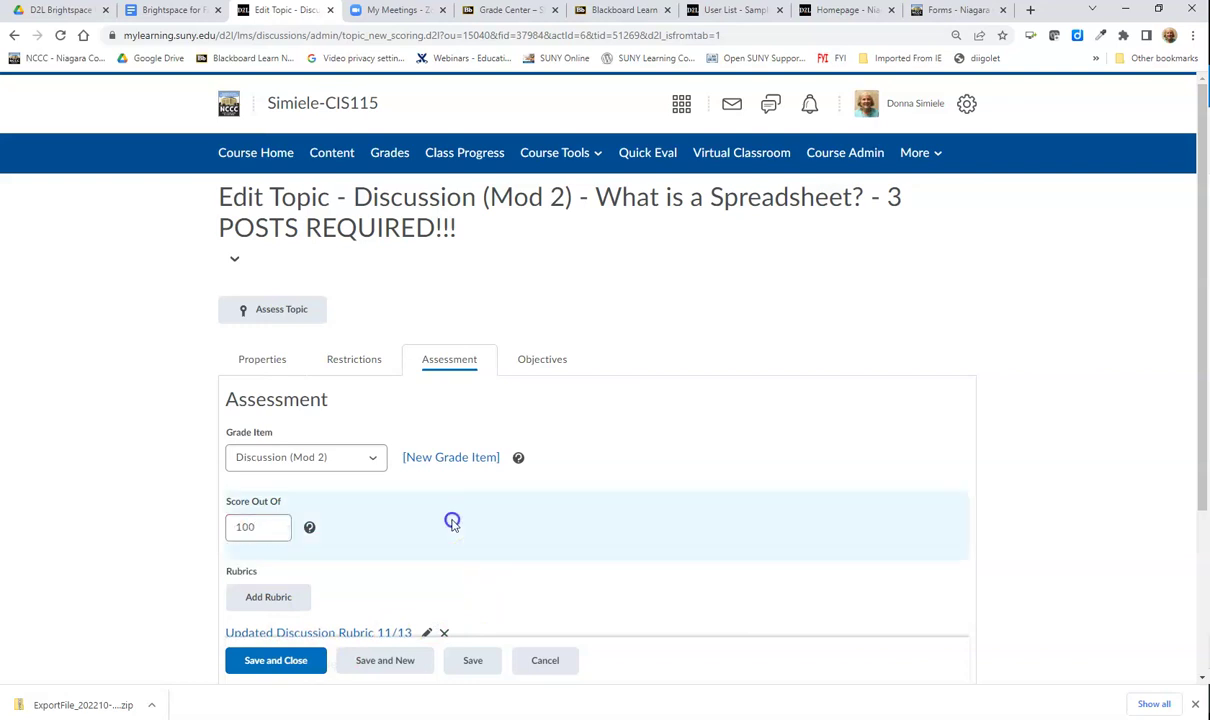
pyautogui.click(268, 664)
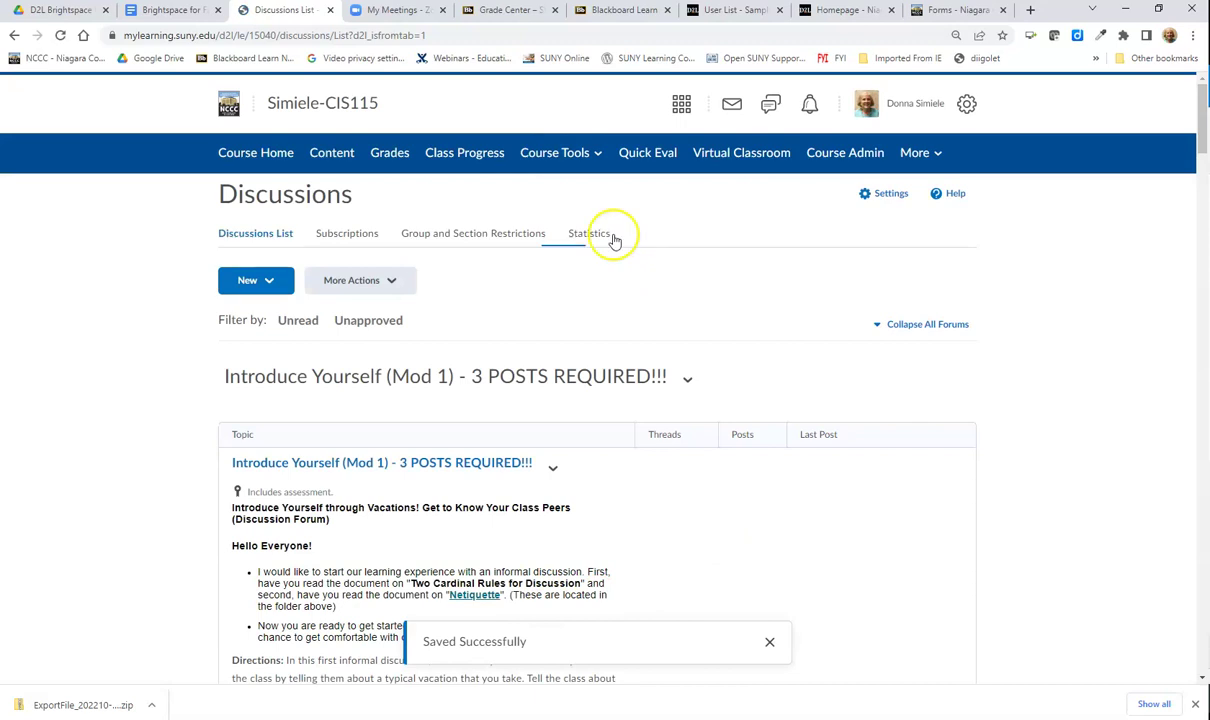
# Open Manage Grades and check that Discussion (Mod 2) appears under Discussions at 10 points.
pyautogui.click(392, 155)
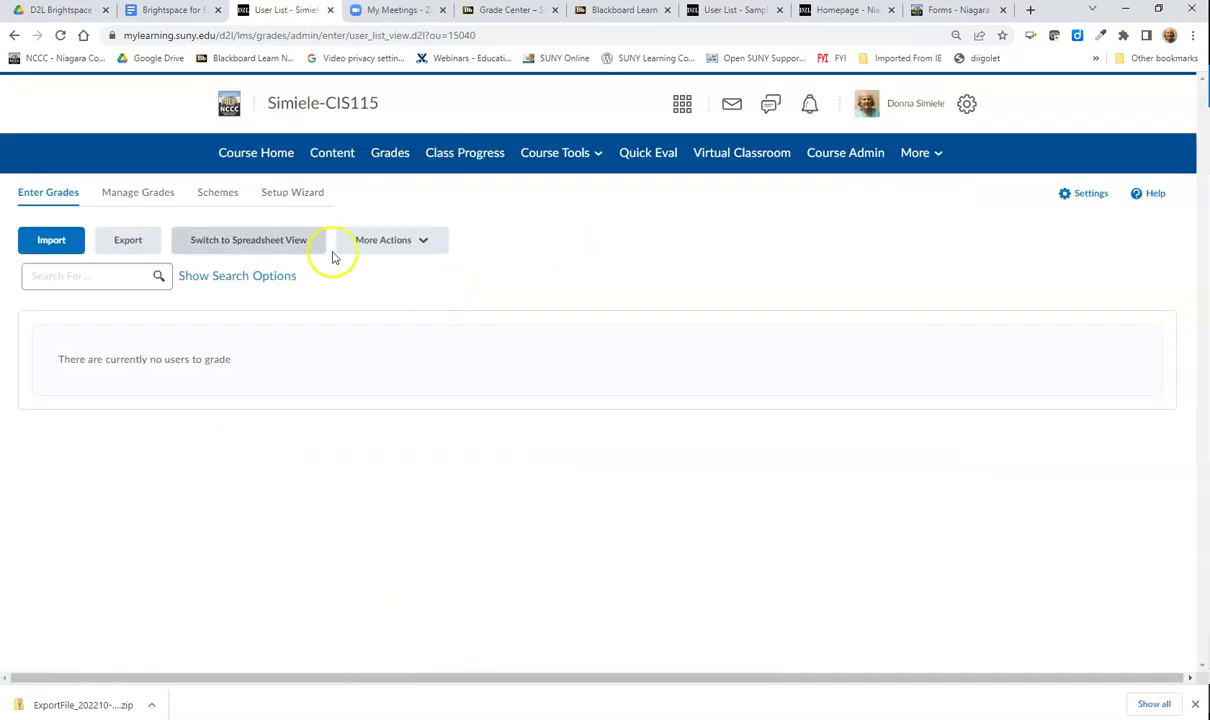
pyautogui.click(141, 191)
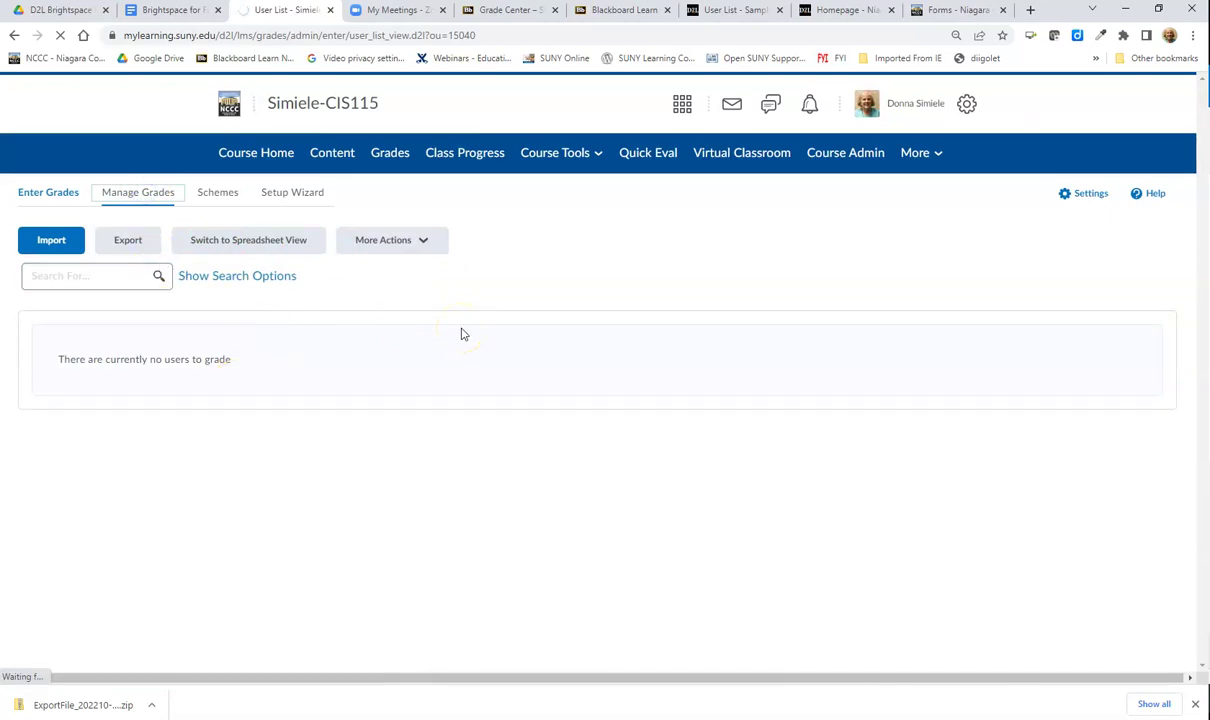
pyautogui.scroll(-1, 555, 393)
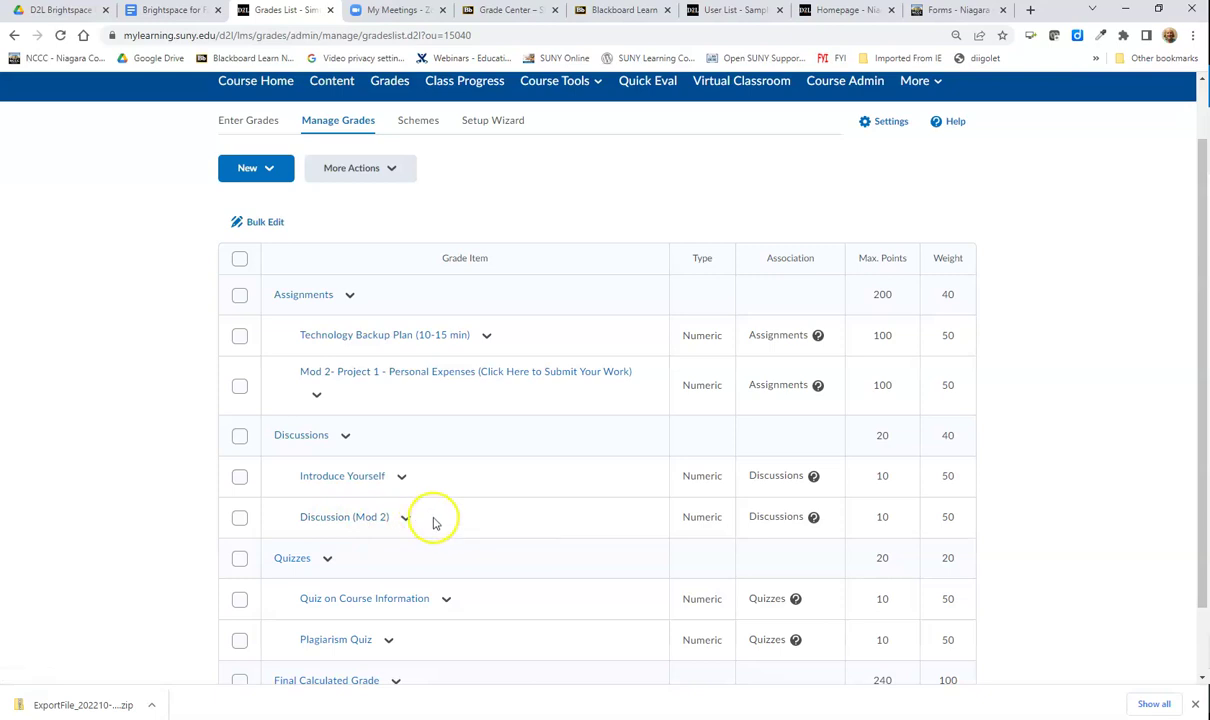
pyautogui.scroll(1, 432, 522)
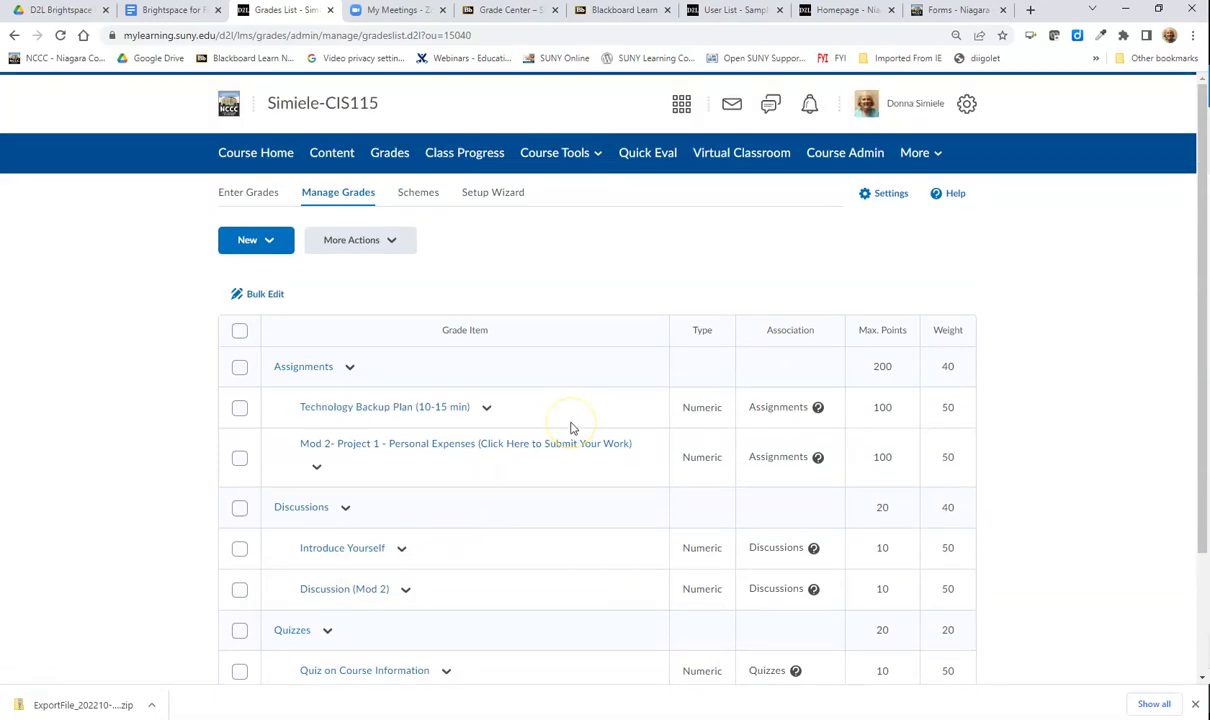
# Go through Course Tools > Course Admin > Quizzes to reach the Edit Quiz page for Mod 2 Quiz.
pyautogui.click(549, 155)
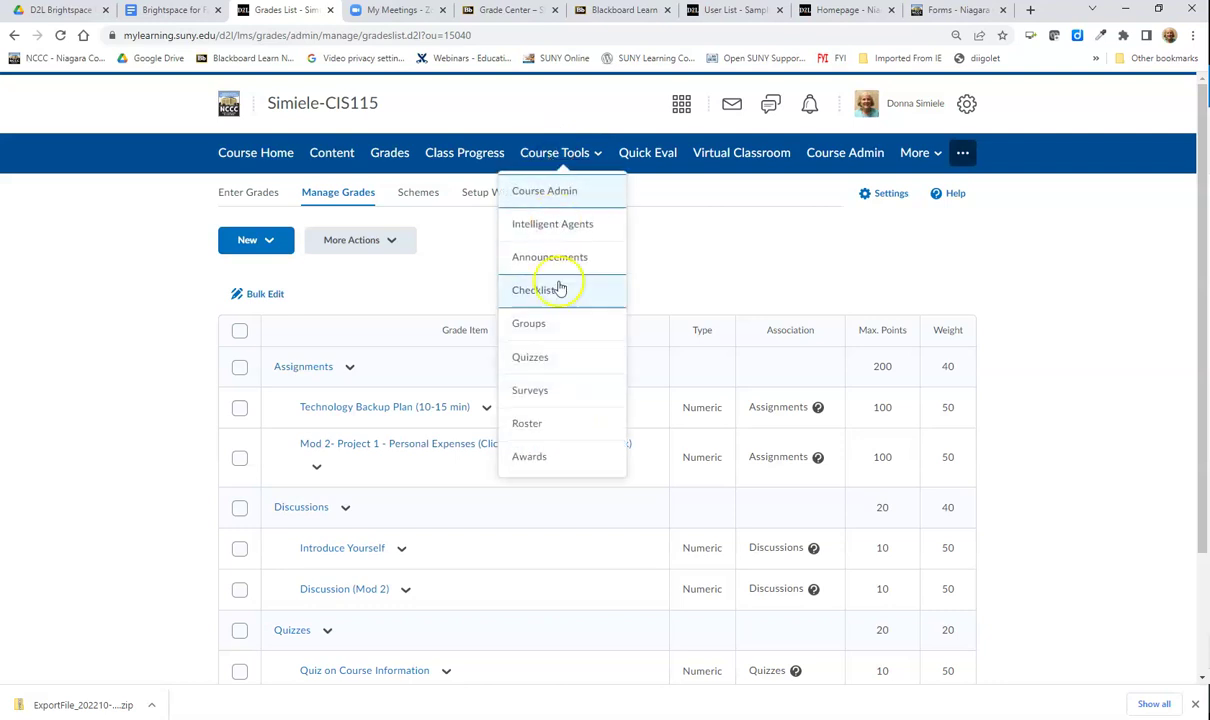
pyautogui.click(545, 191)
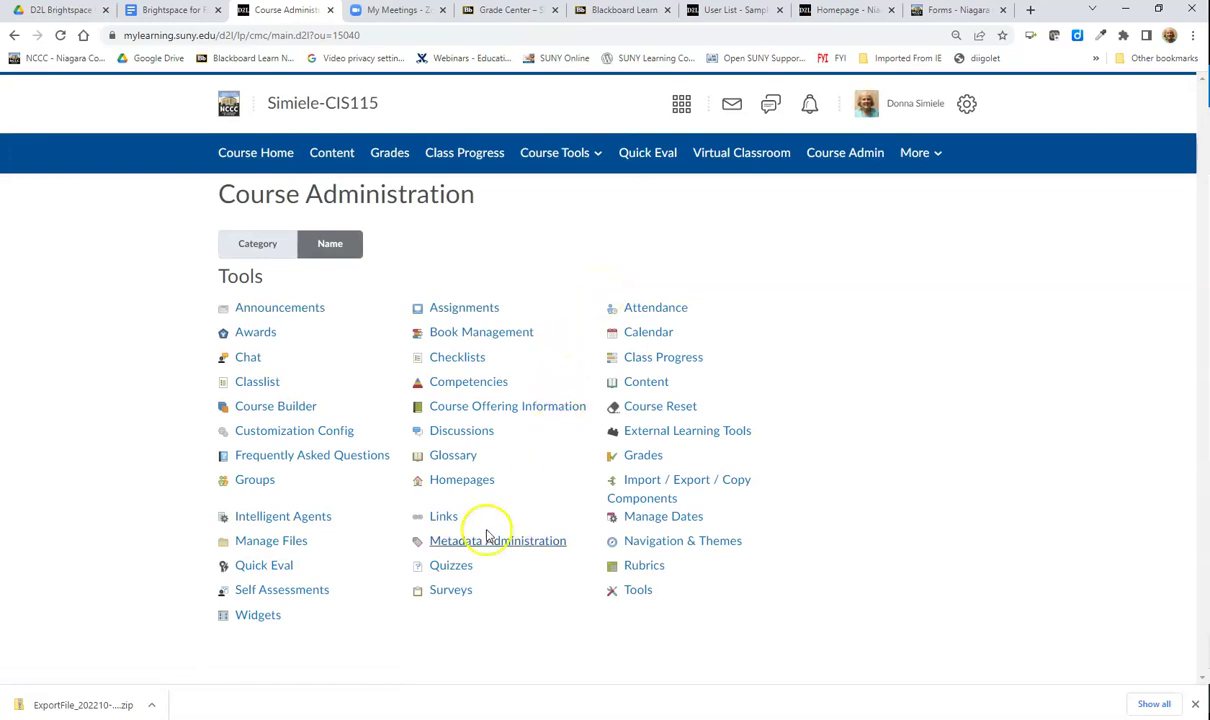
pyautogui.click(453, 567)
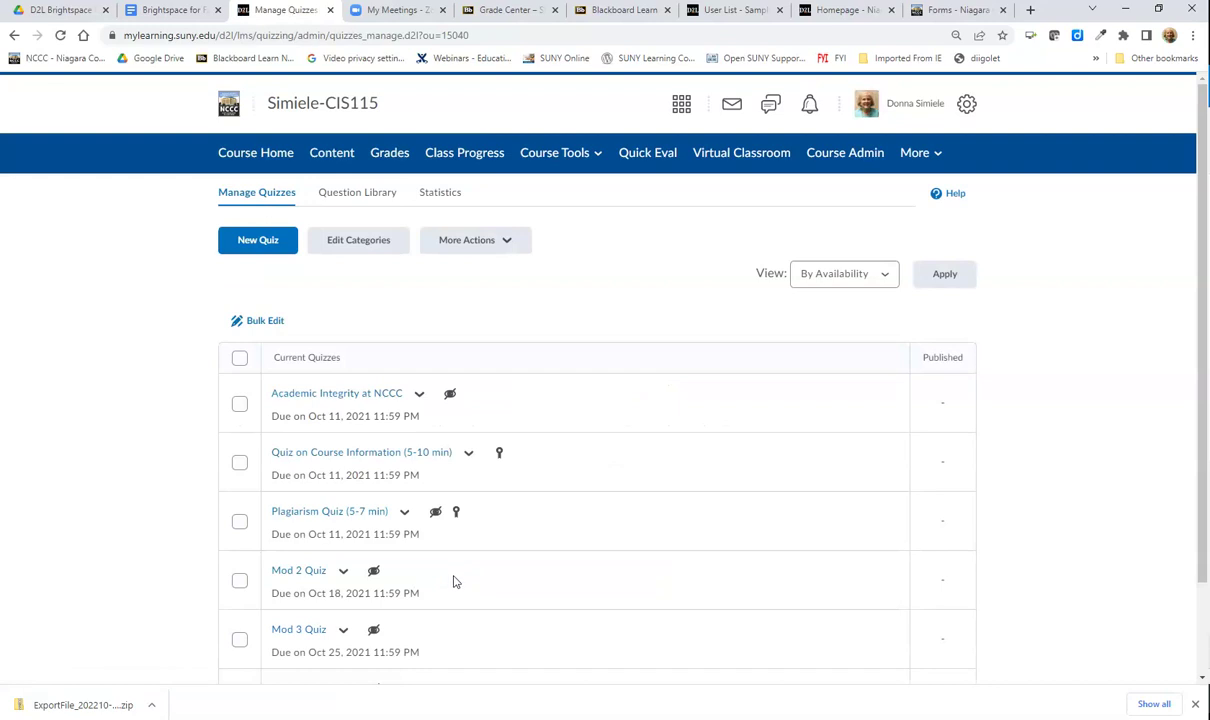
pyautogui.scroll(-1, 462, 540)
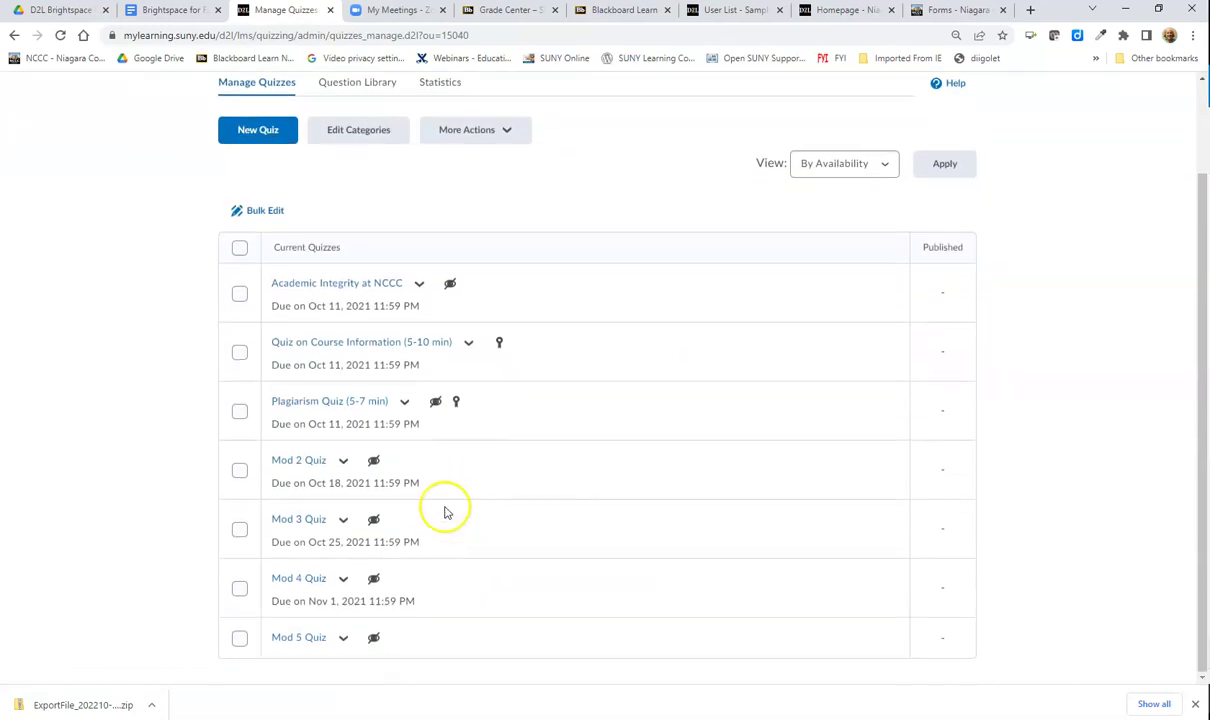
pyautogui.click(342, 461)
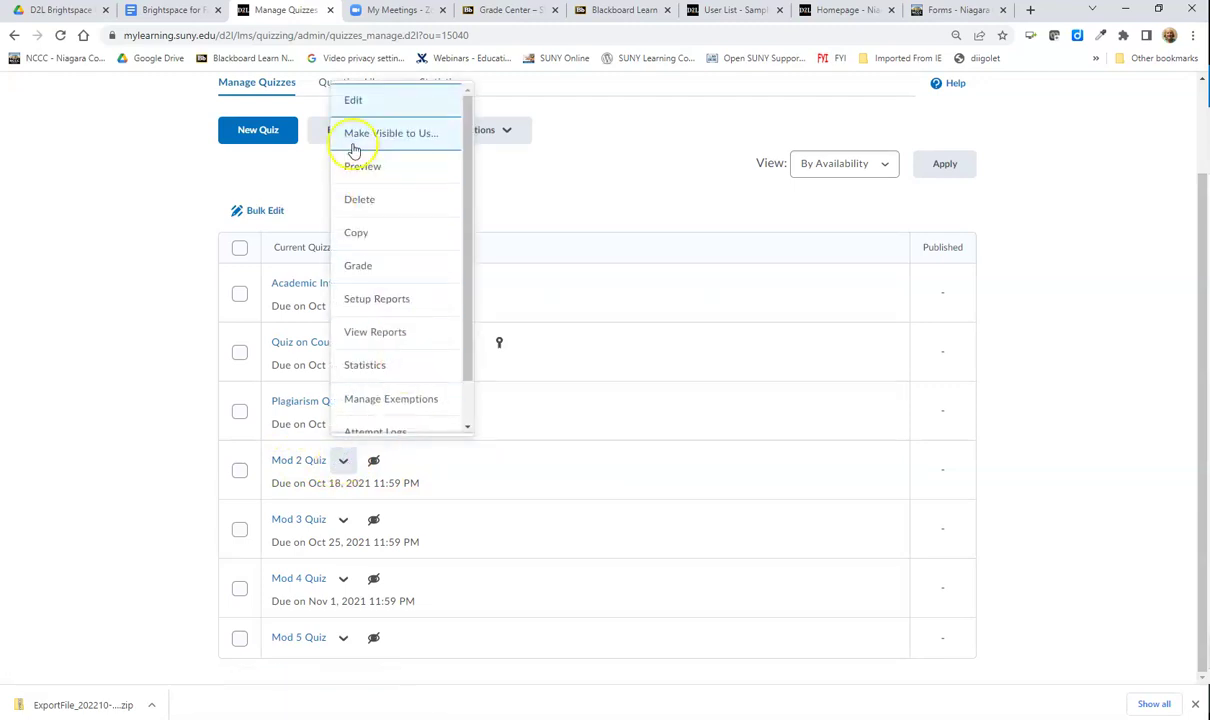
pyautogui.click(353, 100)
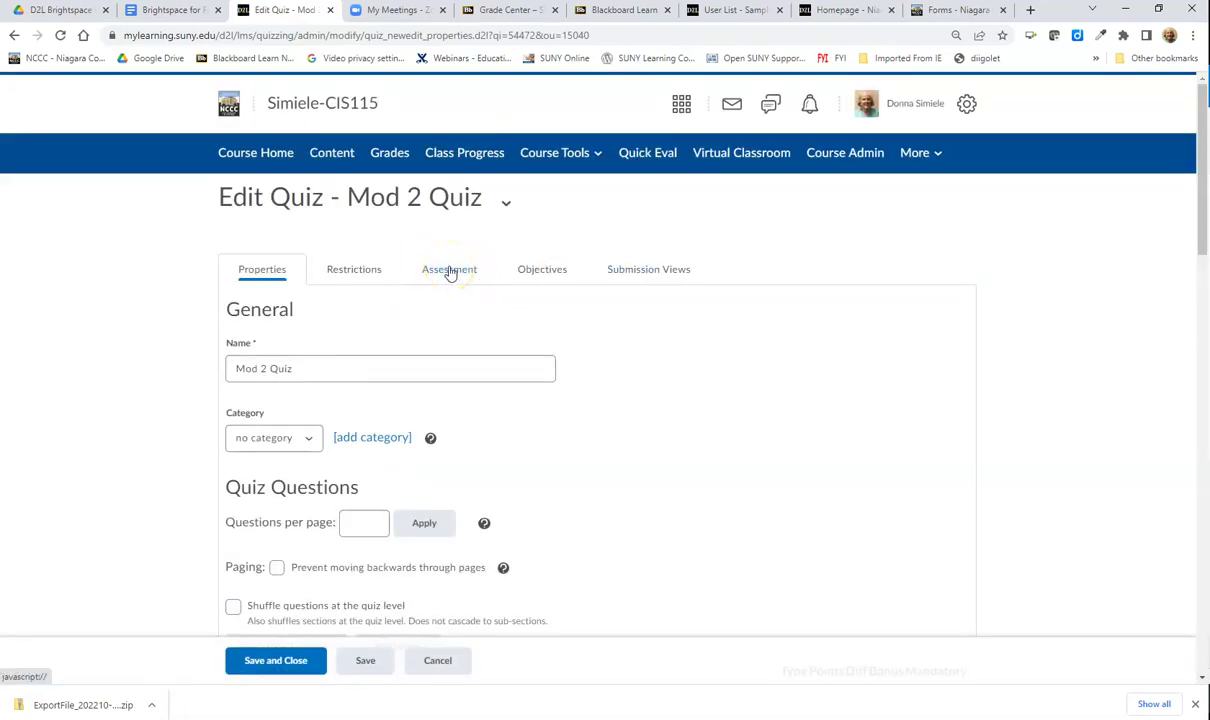
# On the Assessment tab, start a new grade item for Mod 2 Quiz in the Quizzes category.
pyautogui.click(449, 270)
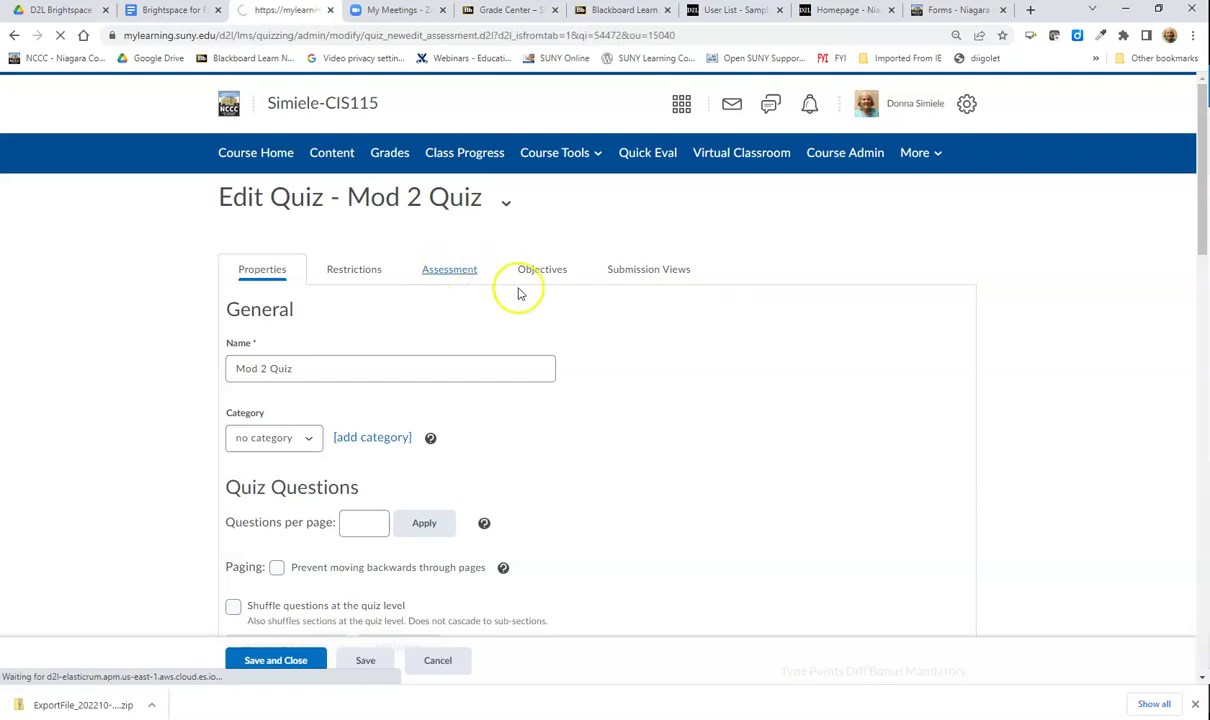
pyautogui.scroll(-2, 650, 330)
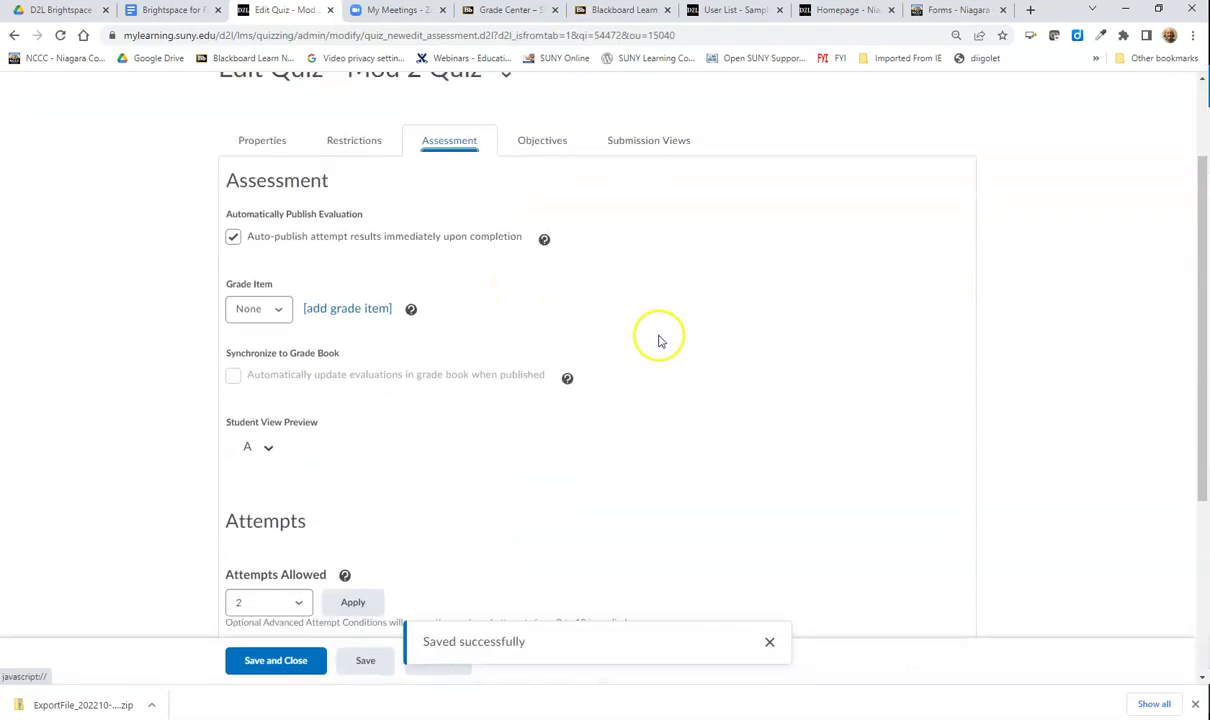
pyautogui.scroll(1, 450, 355)
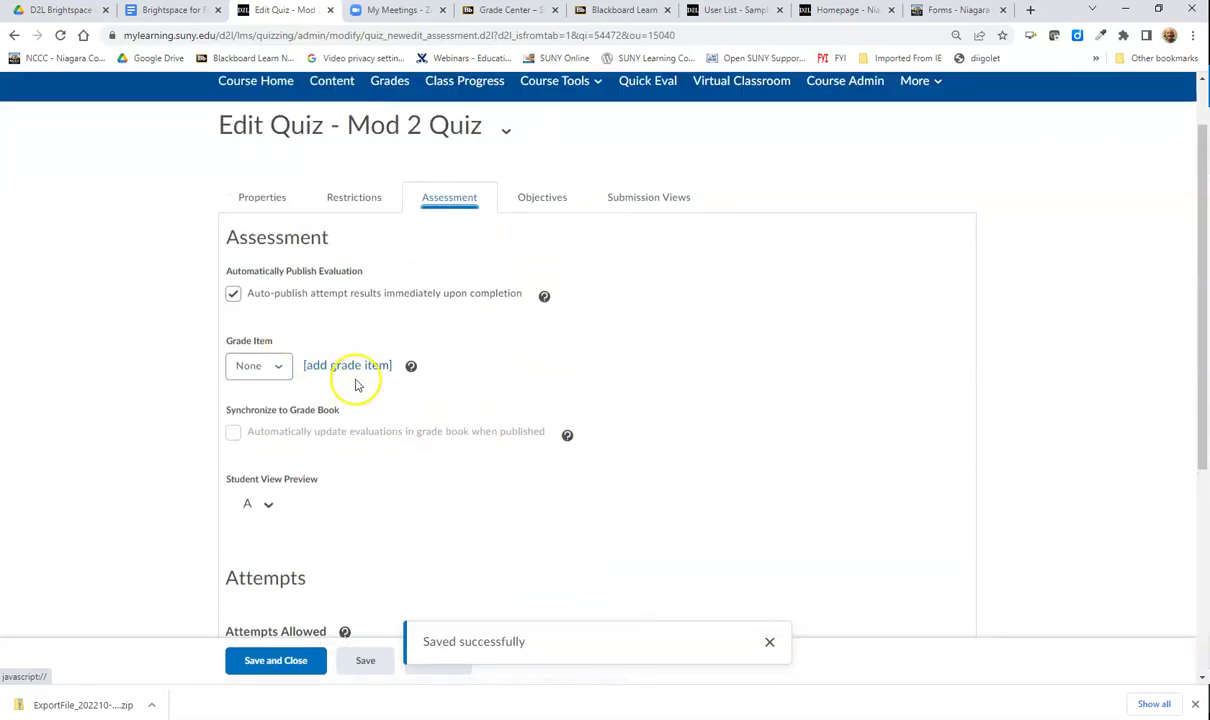
pyautogui.moveTo(350, 126); pyautogui.dragTo(480, 120)
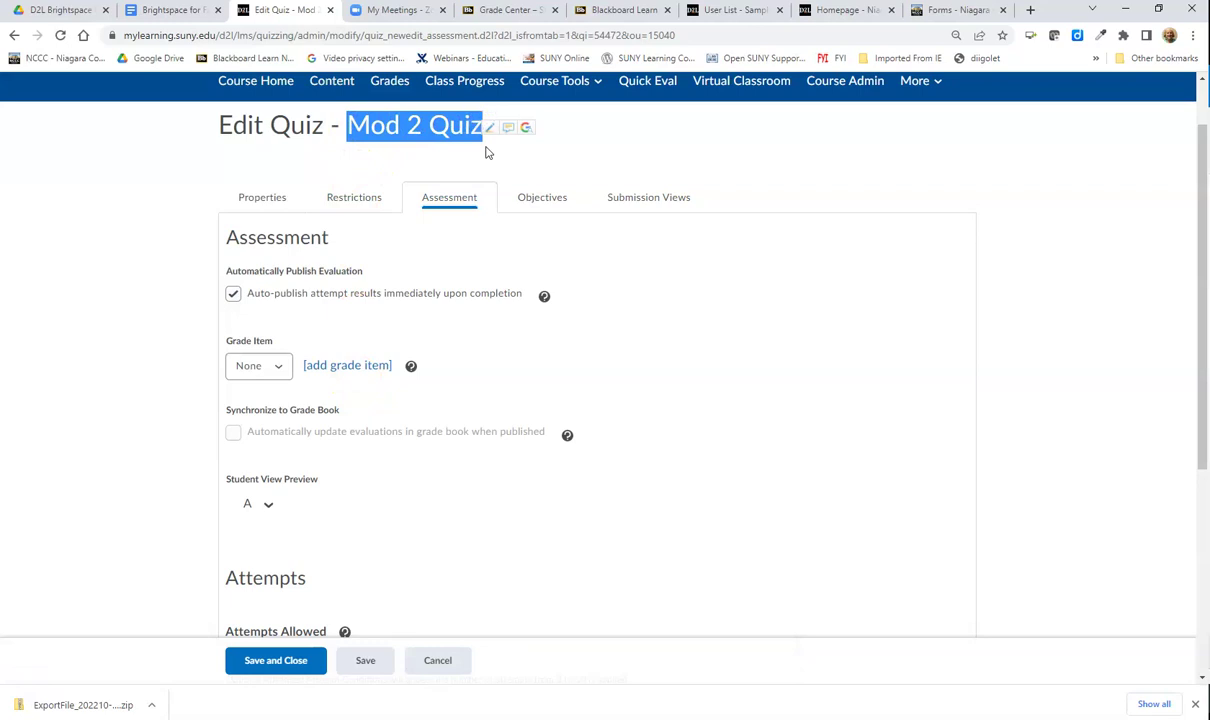
pyautogui.click(333, 367)
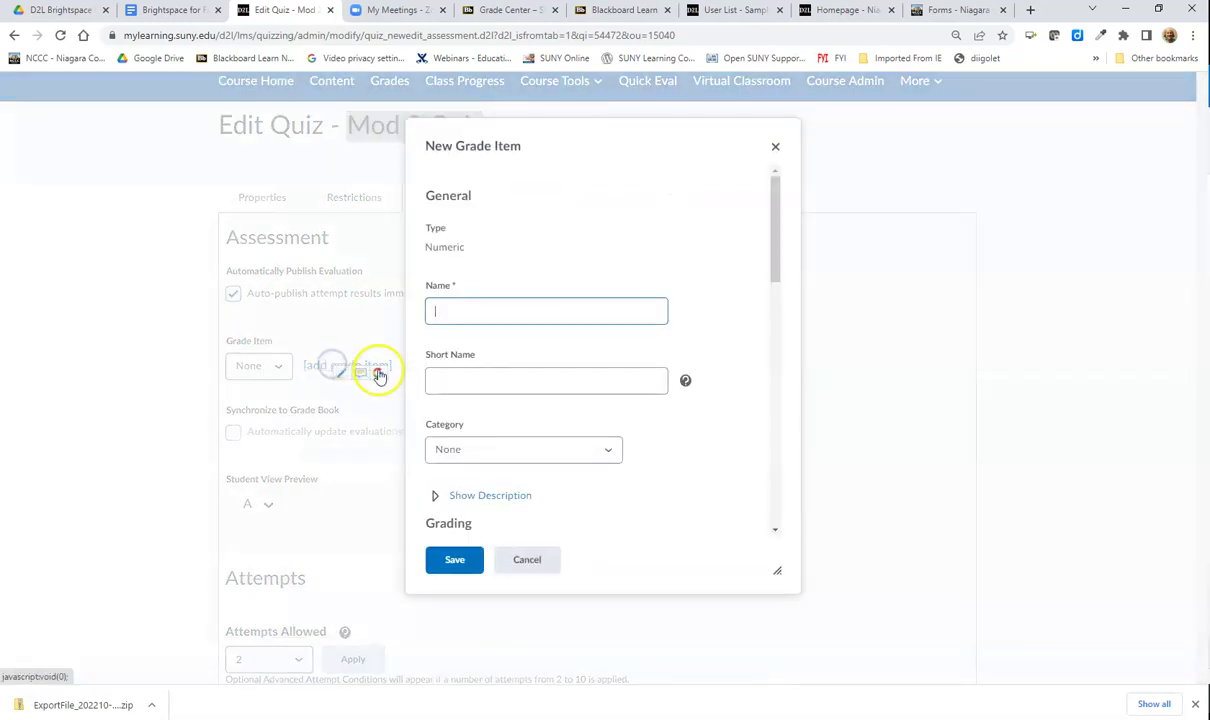
pyautogui.click(468, 383)
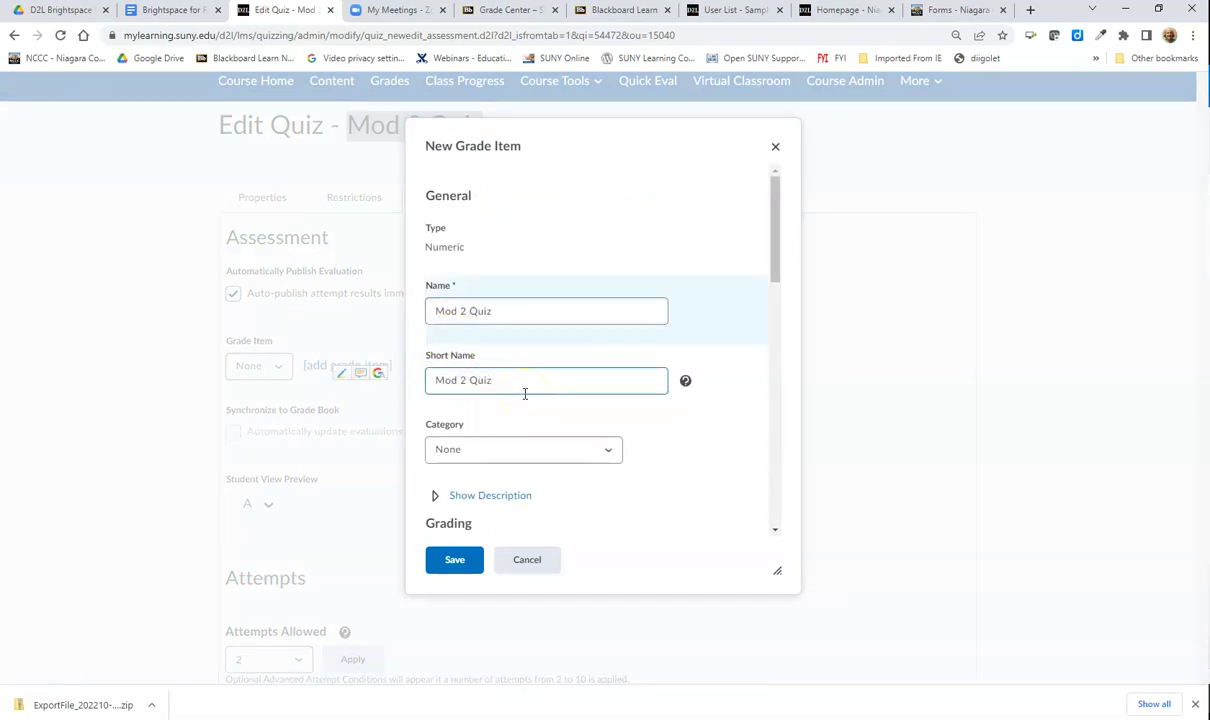
pyautogui.click(519, 451)
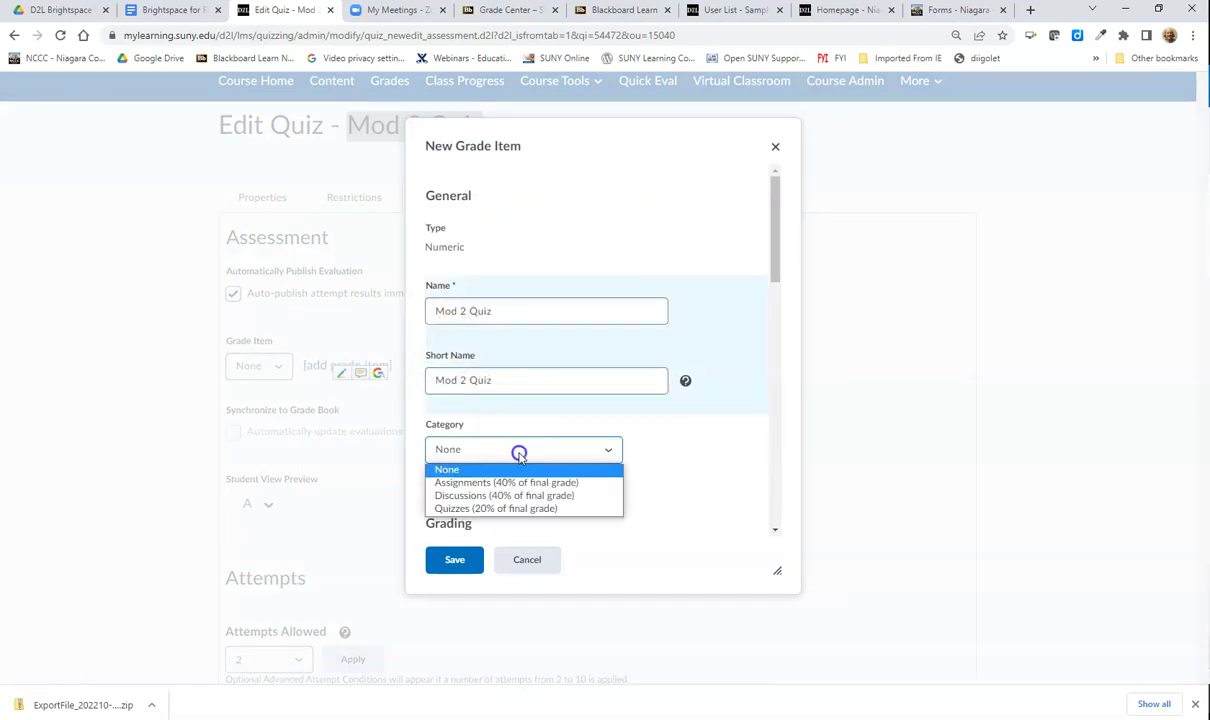
pyautogui.click(517, 512)
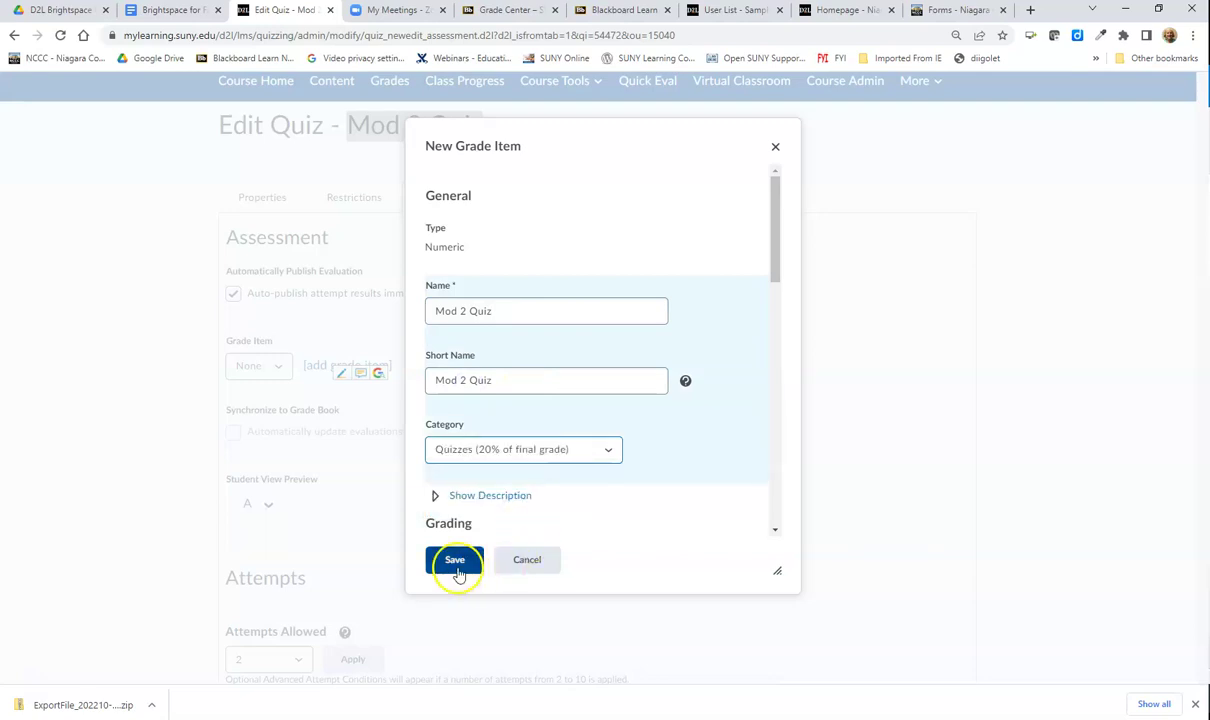
# Set the grade item's maximum points to 100, save it, then save and close the quiz.
pyautogui.scroll(-3, 690, 470)
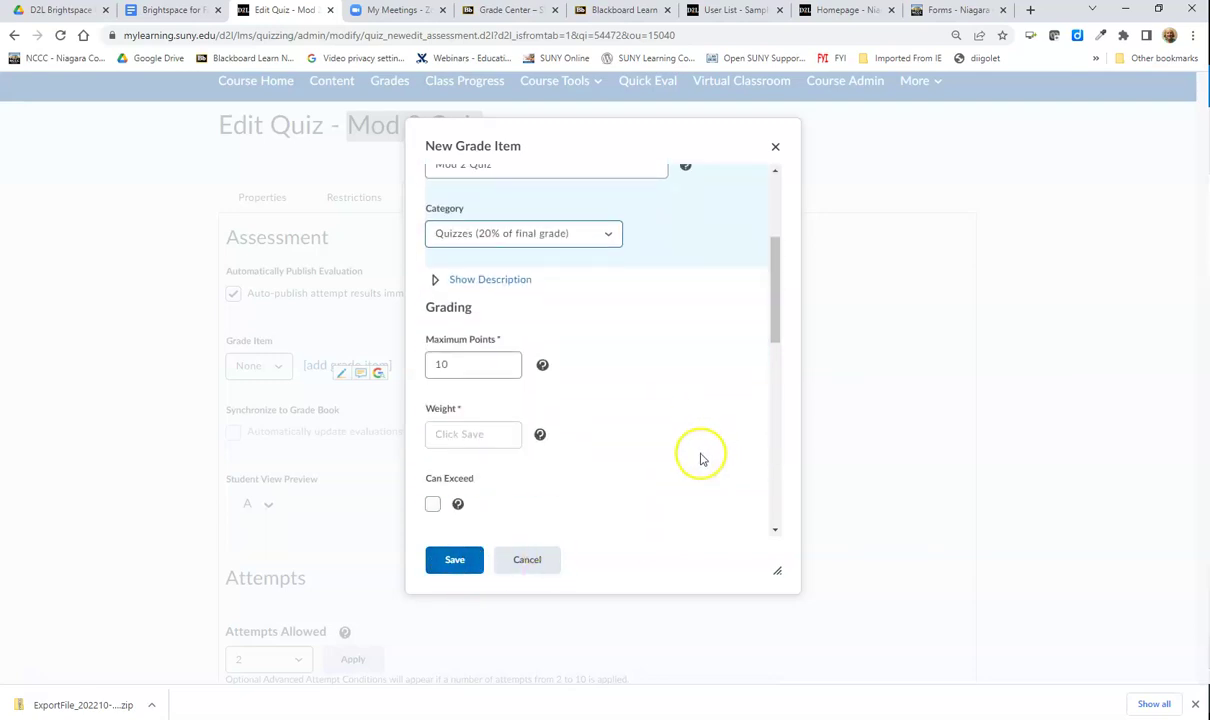
pyautogui.scroll(-1, 694, 456)
pyautogui.click(456, 293)
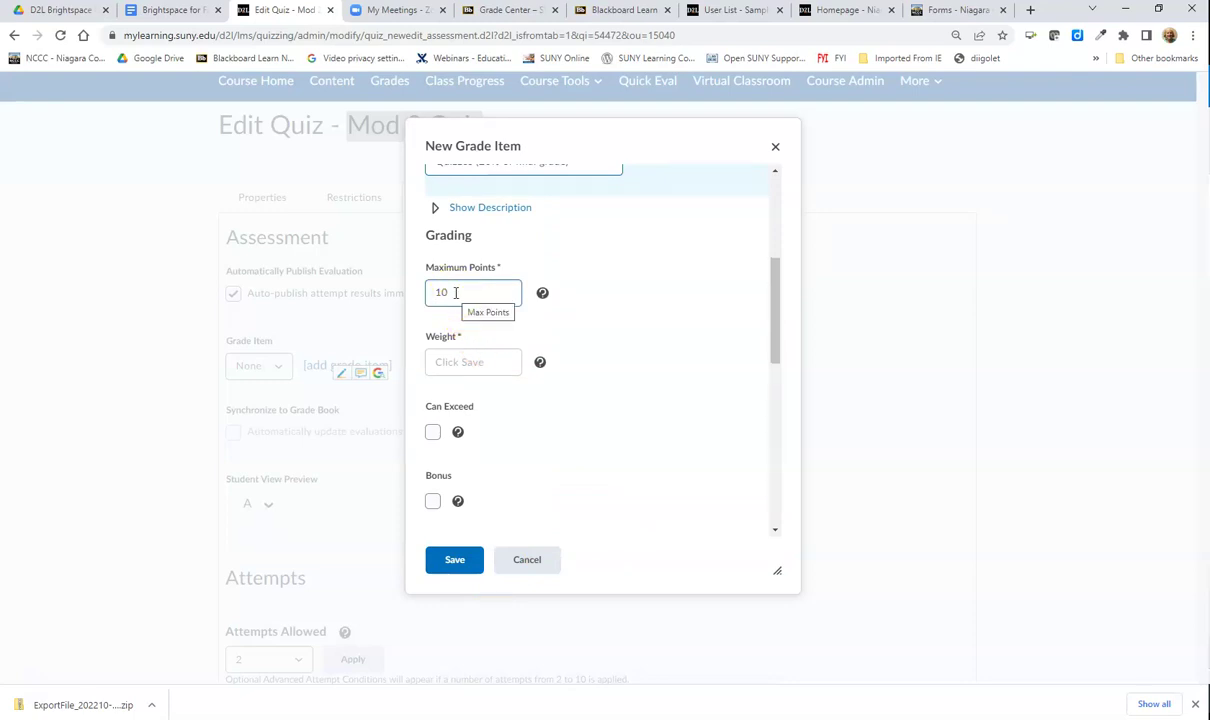
pyautogui.click(457, 294)
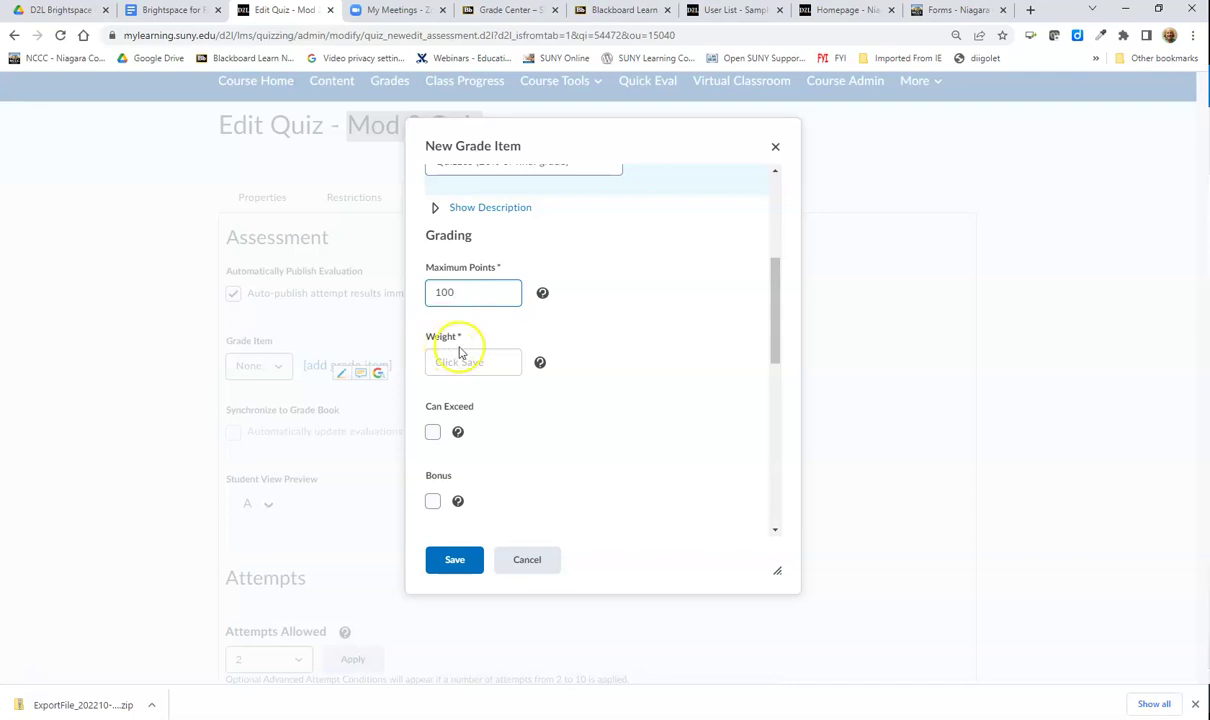
pyautogui.click(446, 557)
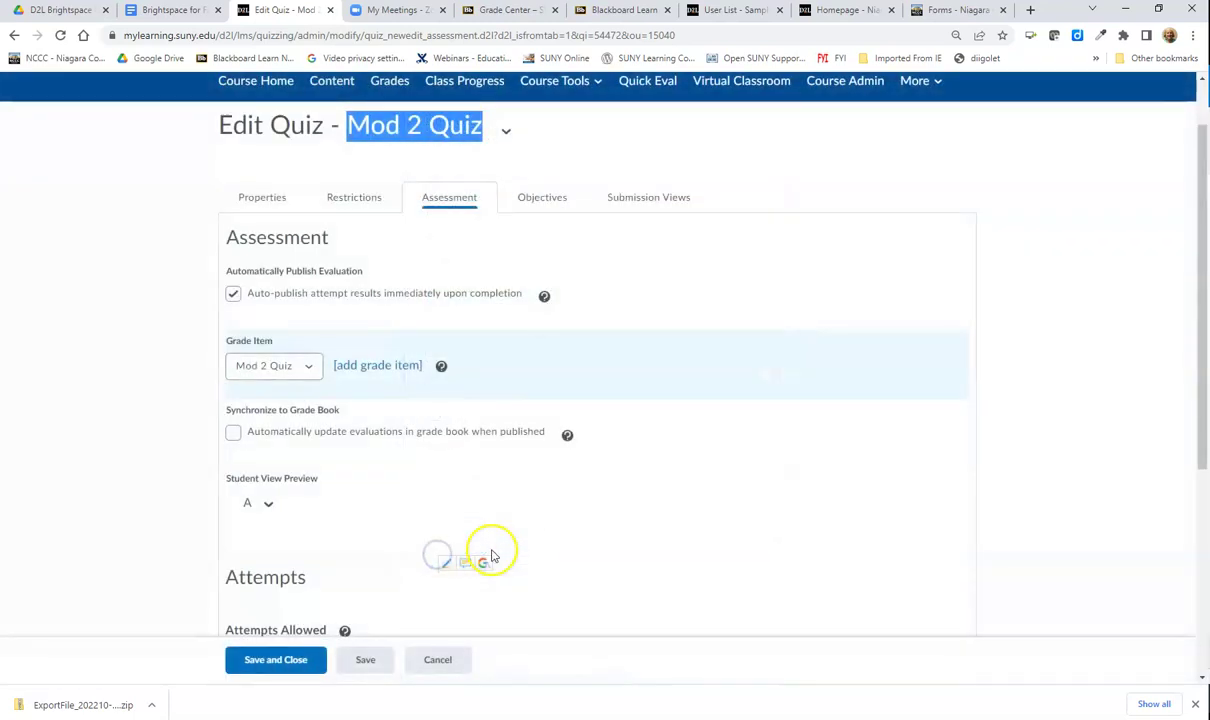
pyautogui.scroll(-2, 640, 530)
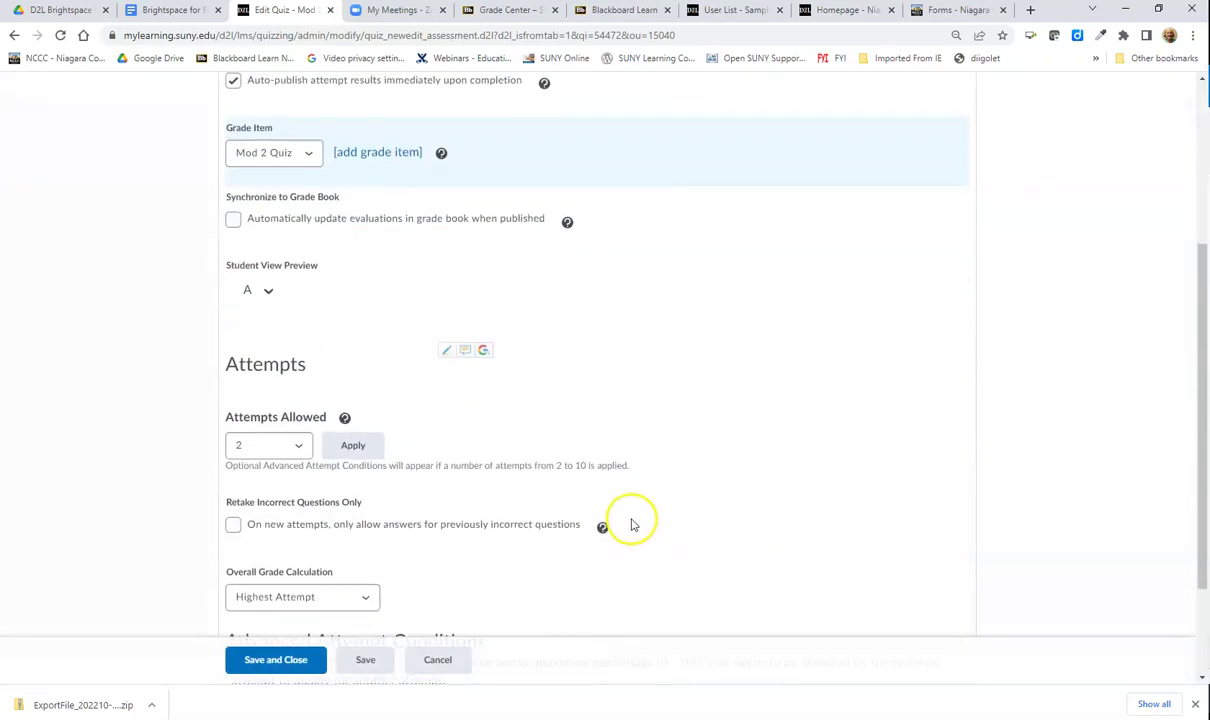
pyautogui.scroll(-1, 627, 515)
pyautogui.scroll(-1, 400, 490)
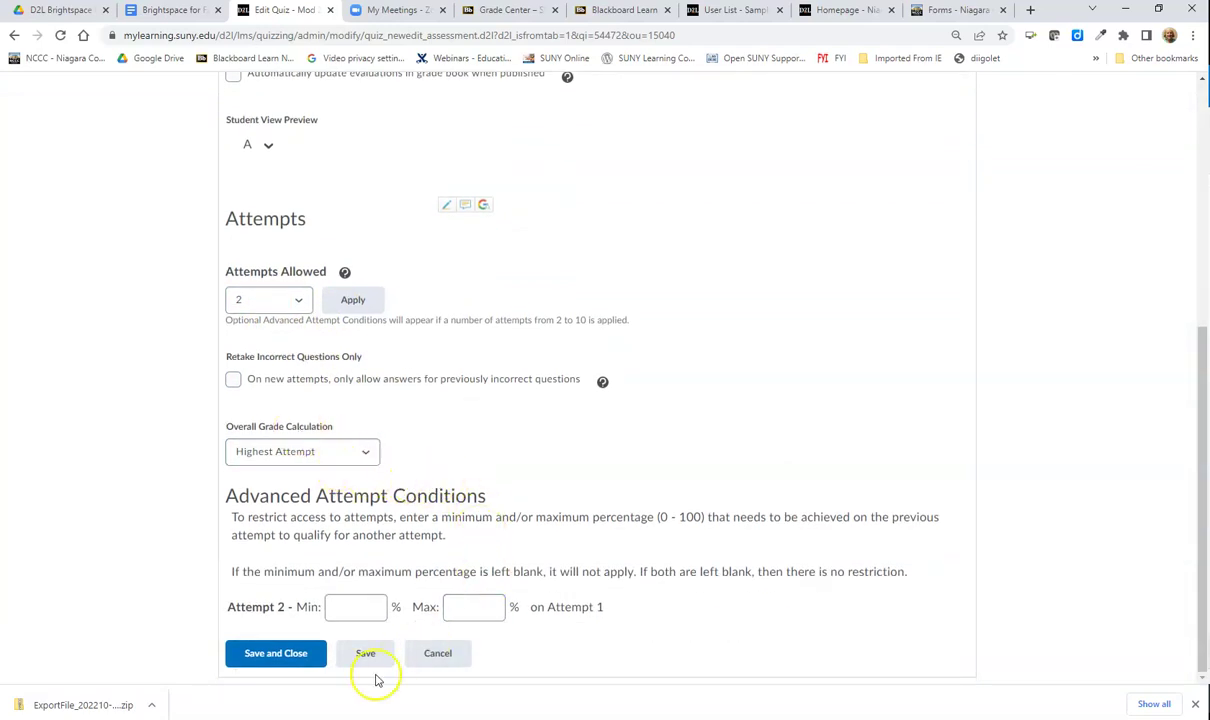
pyautogui.click(276, 655)
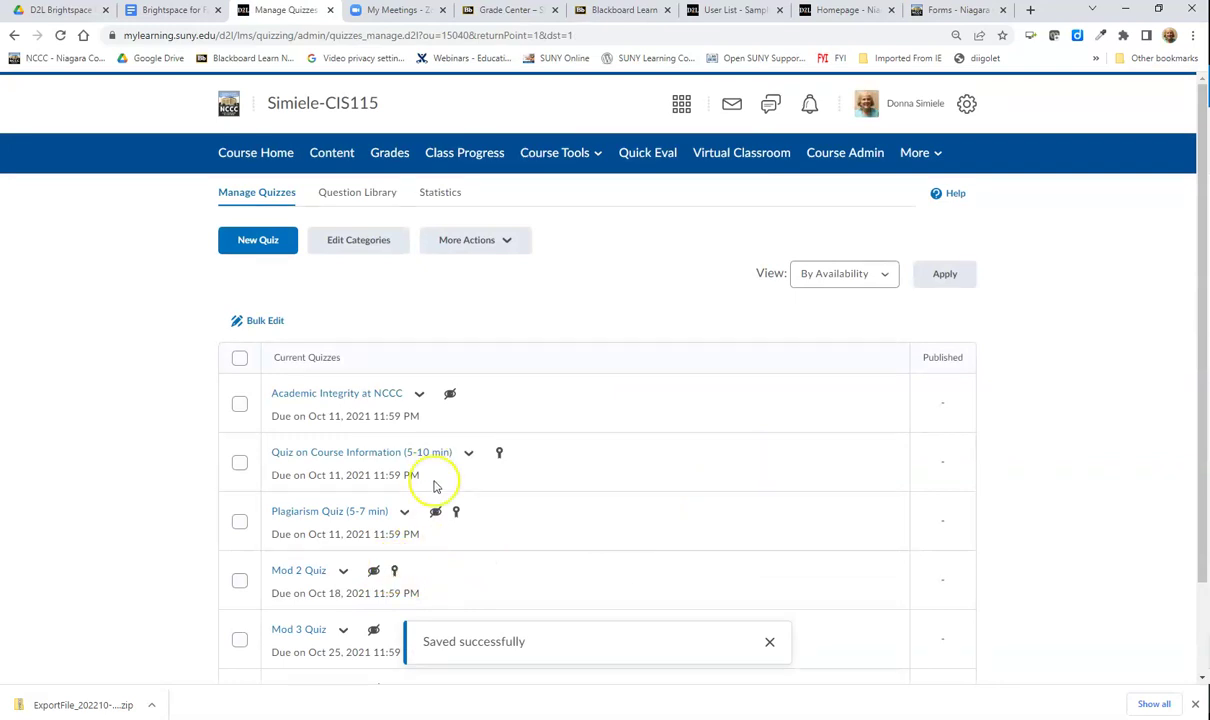
# Open Manage Grades and scroll to Quizzes, where Mod 2 Quiz shows 100 points.
pyautogui.click(389, 152)
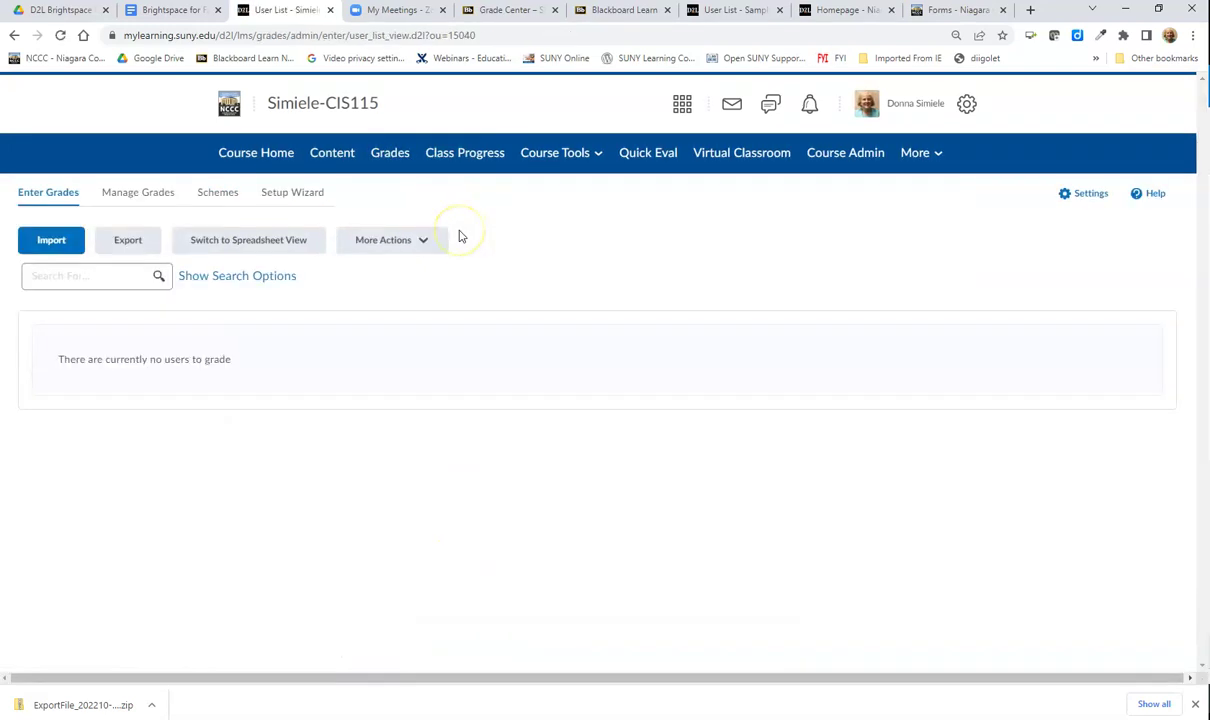
pyautogui.click(132, 195)
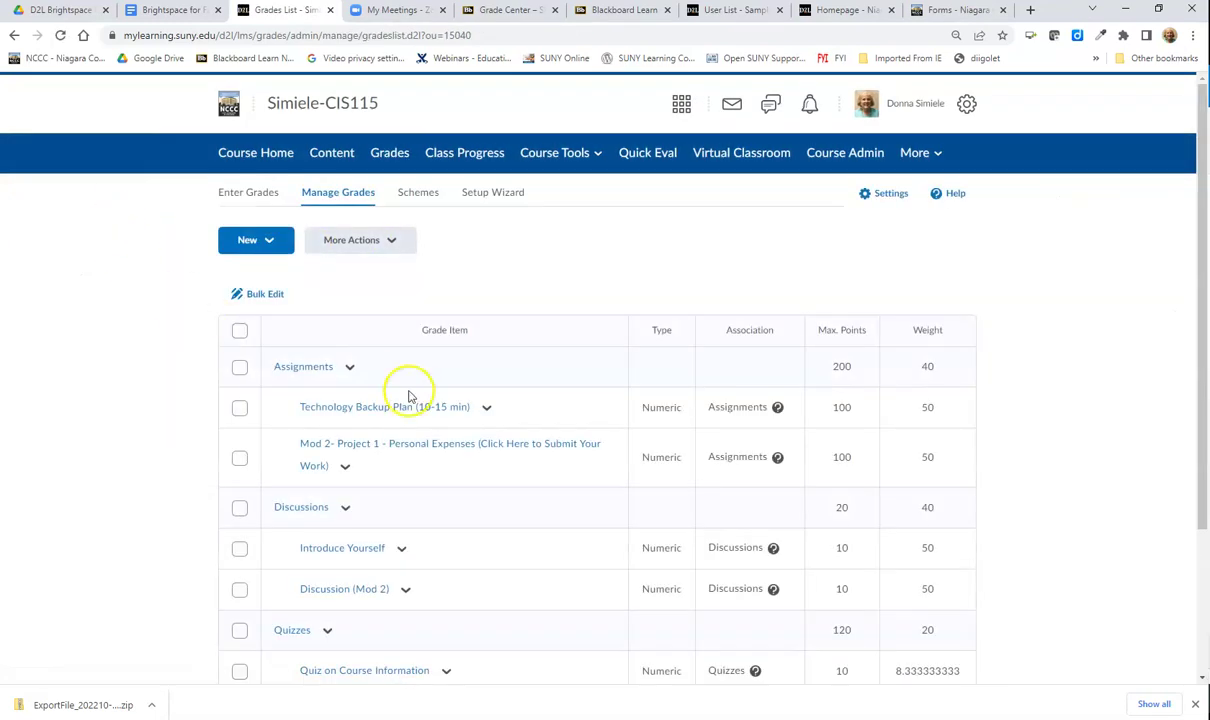
pyautogui.scroll(-3, 408, 395)
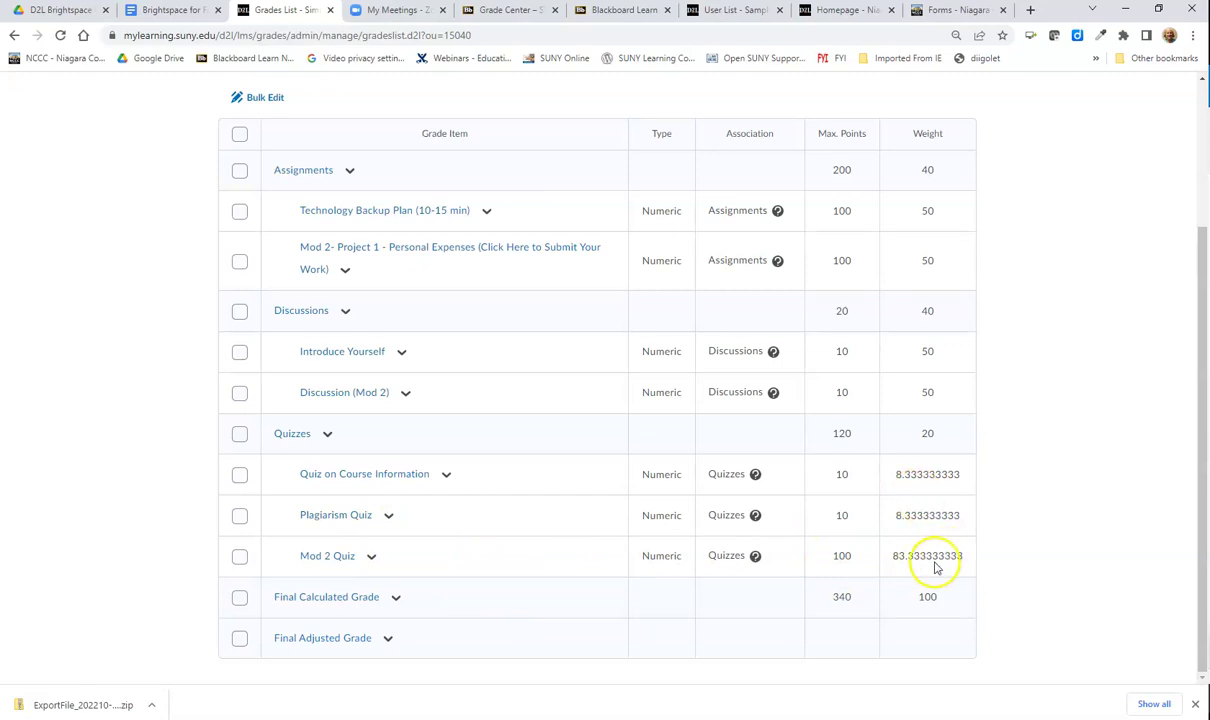
# Change the Mod 2 Quiz grade item to 10 maximum points and confirm, making each quiz weigh 33.33.
pyautogui.click(371, 557)
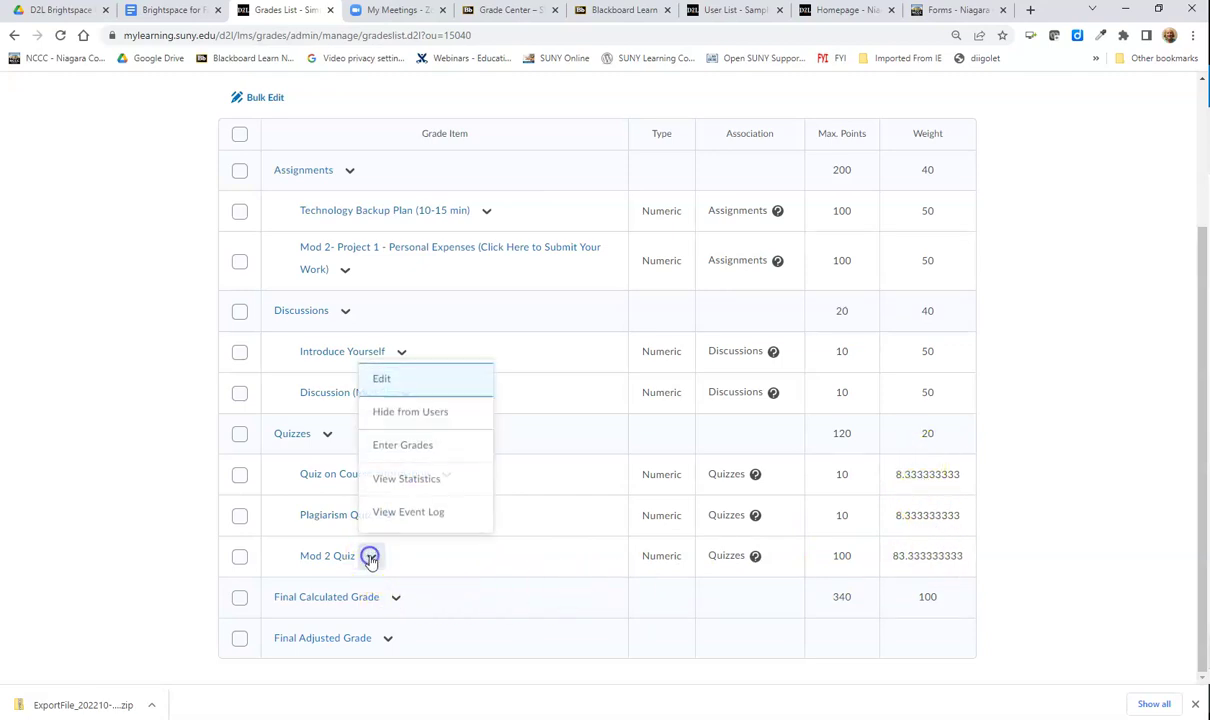
pyautogui.click(381, 383)
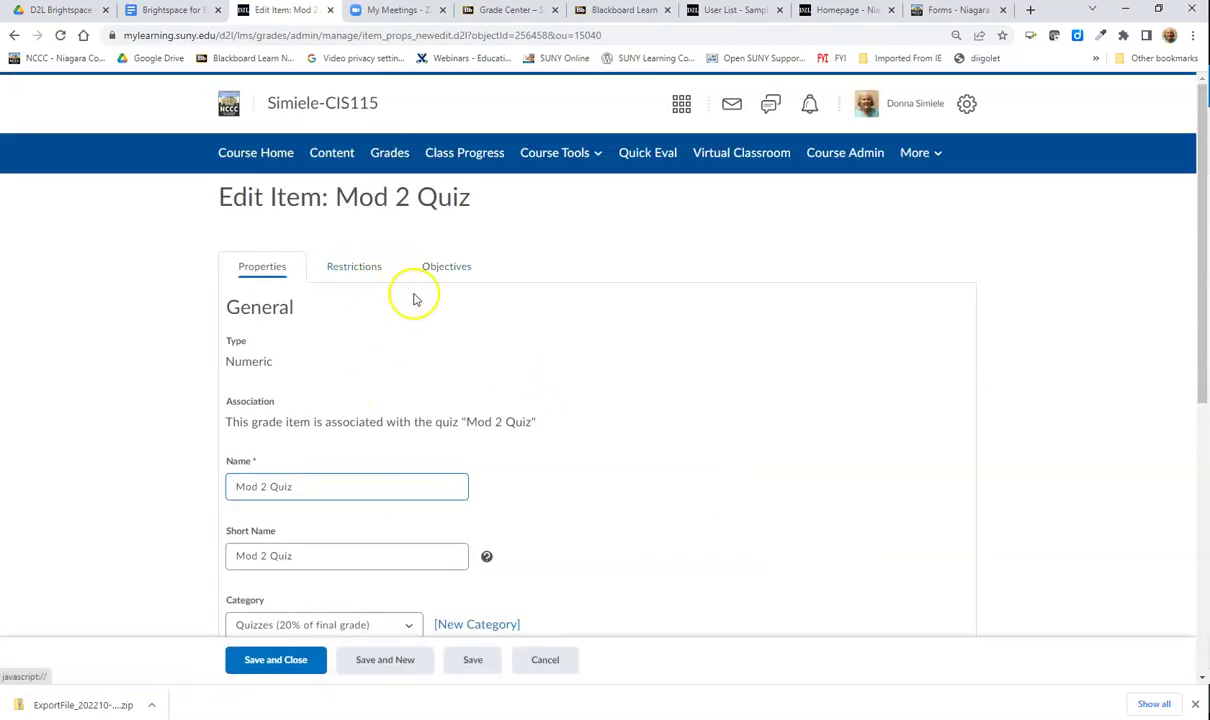
pyautogui.scroll(-2, 452, 345)
pyautogui.scroll(-2, 452, 345)
pyautogui.click(262, 475)
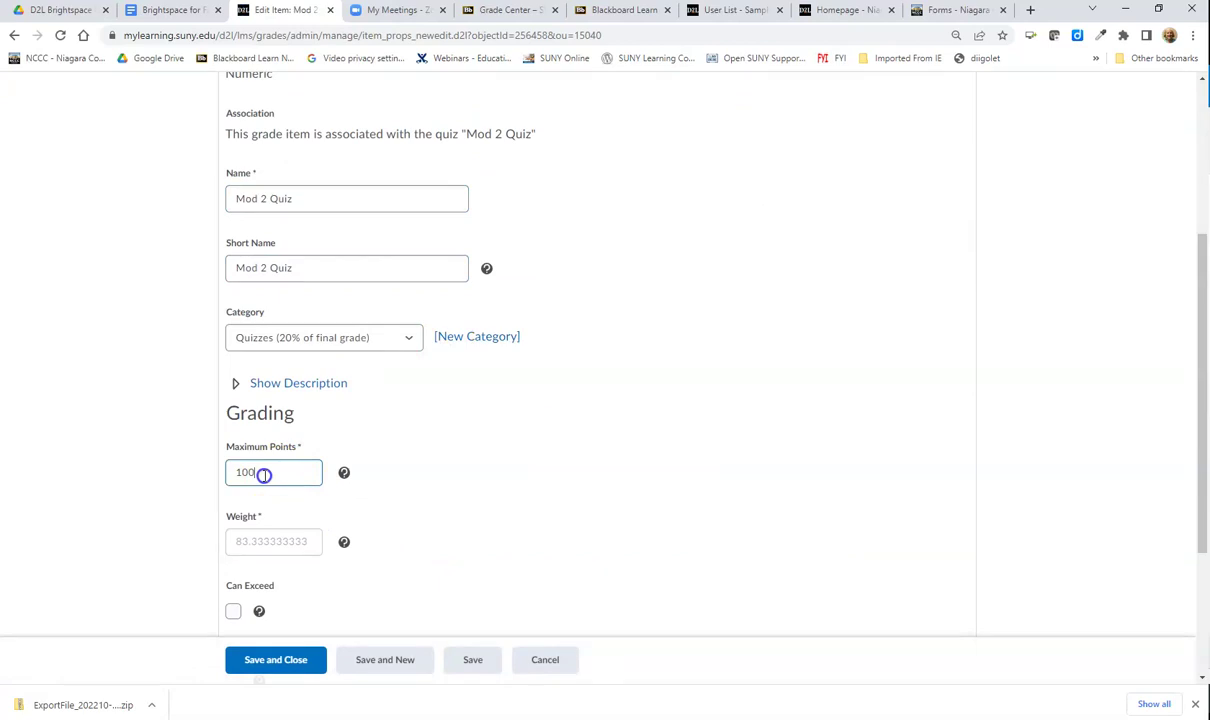
pyautogui.click(303, 667)
pyautogui.click(500, 333)
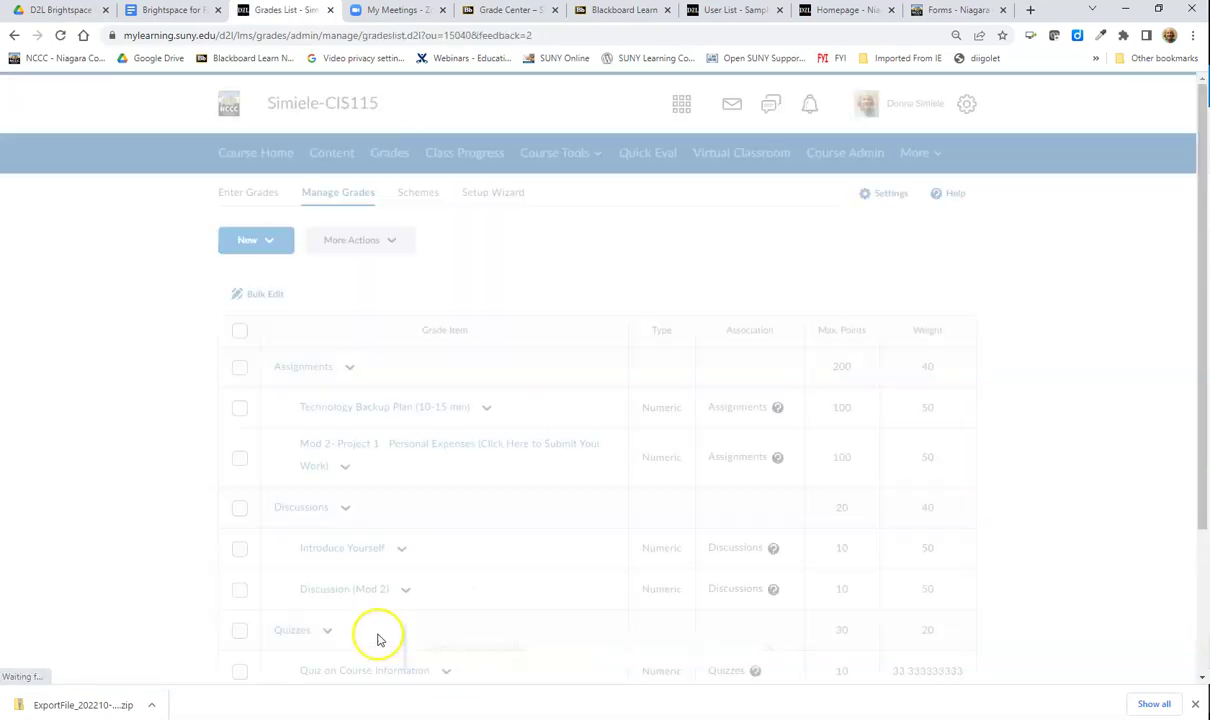
pyautogui.scroll(-3, 491, 529)
pyautogui.scroll(-1, 491, 529)
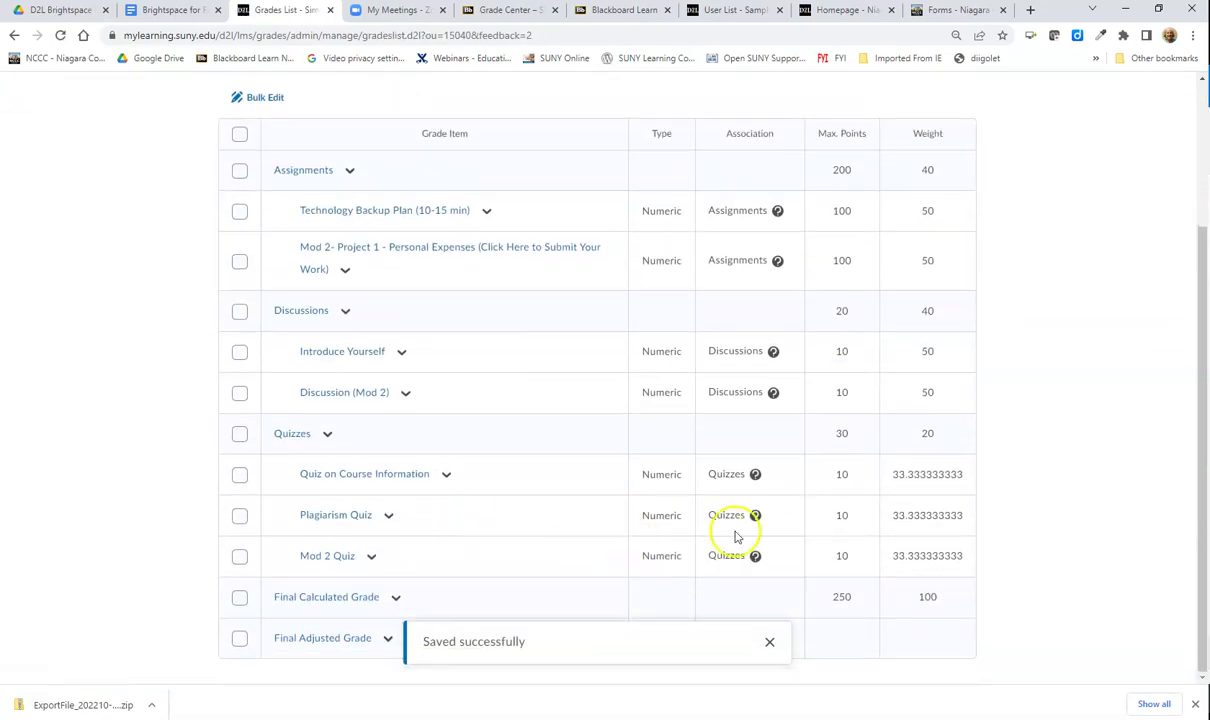